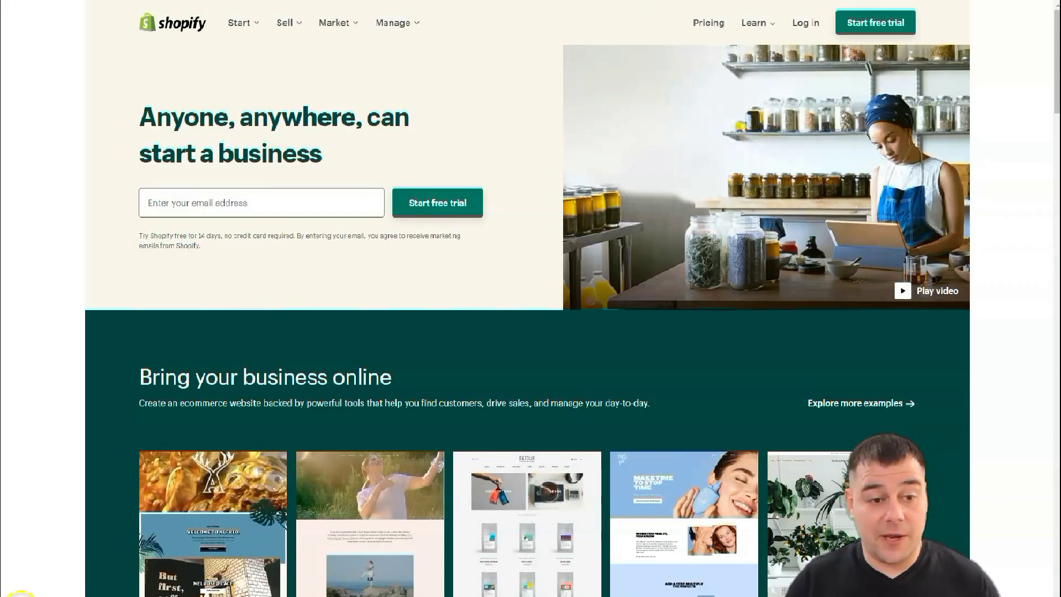
Look through the Shopify homepage from the example stores to the footer and return to its beginning.
scroll(446, 441, down, 9)
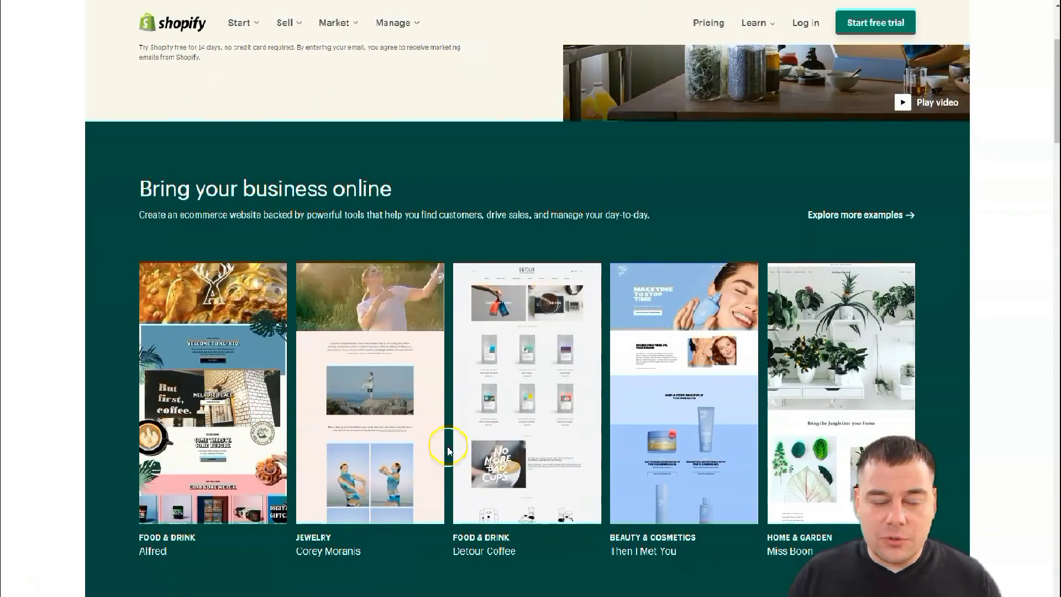
scroll(546, 432, down, 2)
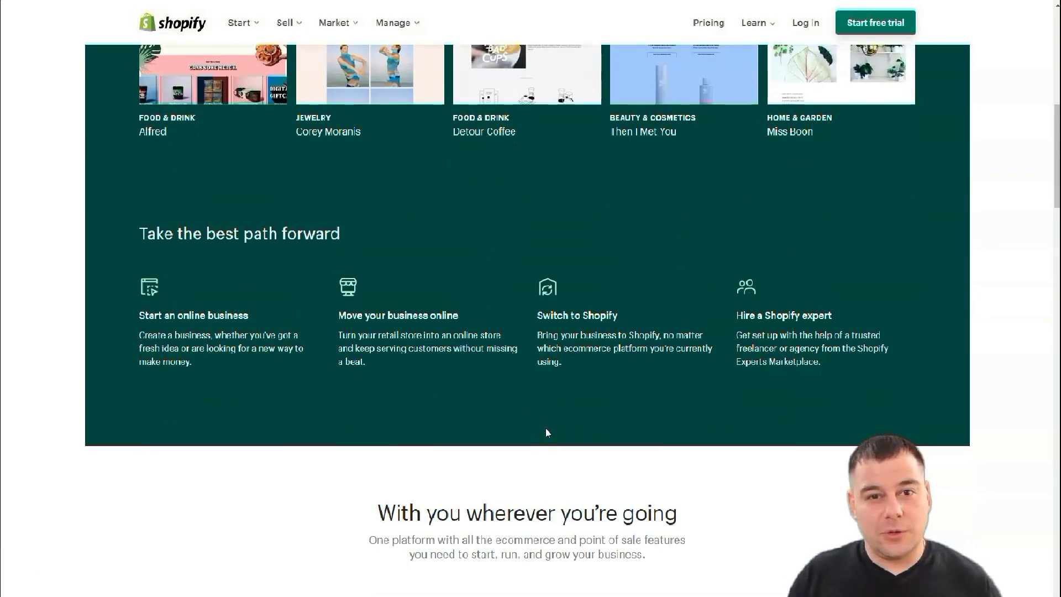
scroll(547, 433, down, 4)
scroll(547, 432, down, 7)
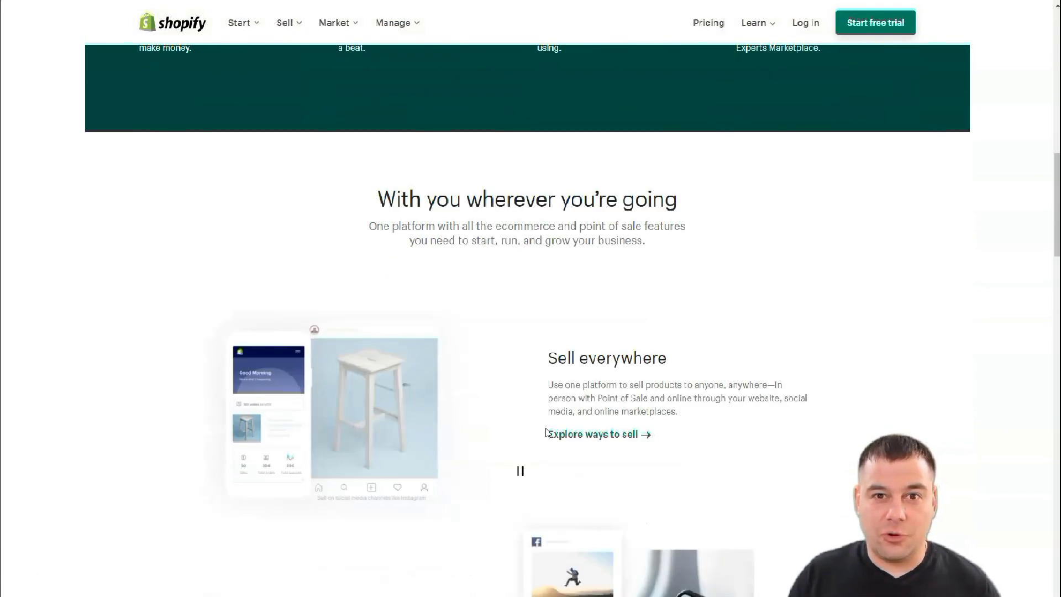
scroll(548, 433, down, 4)
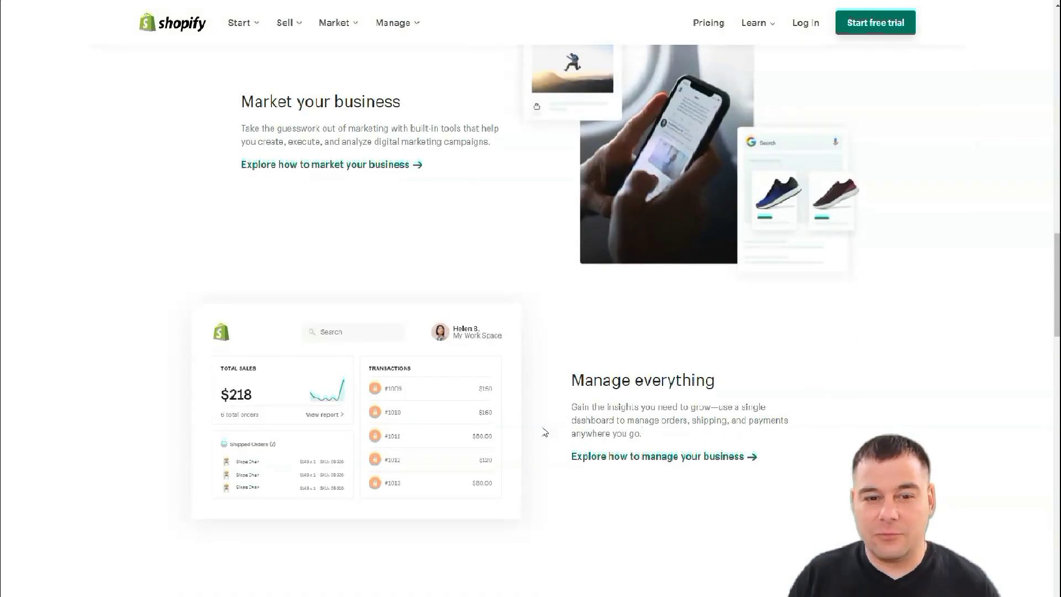
scroll(544, 433, down, 6)
scroll(542, 431, down, 4)
scroll(542, 432, down, 11)
scroll(542, 431, down, 6)
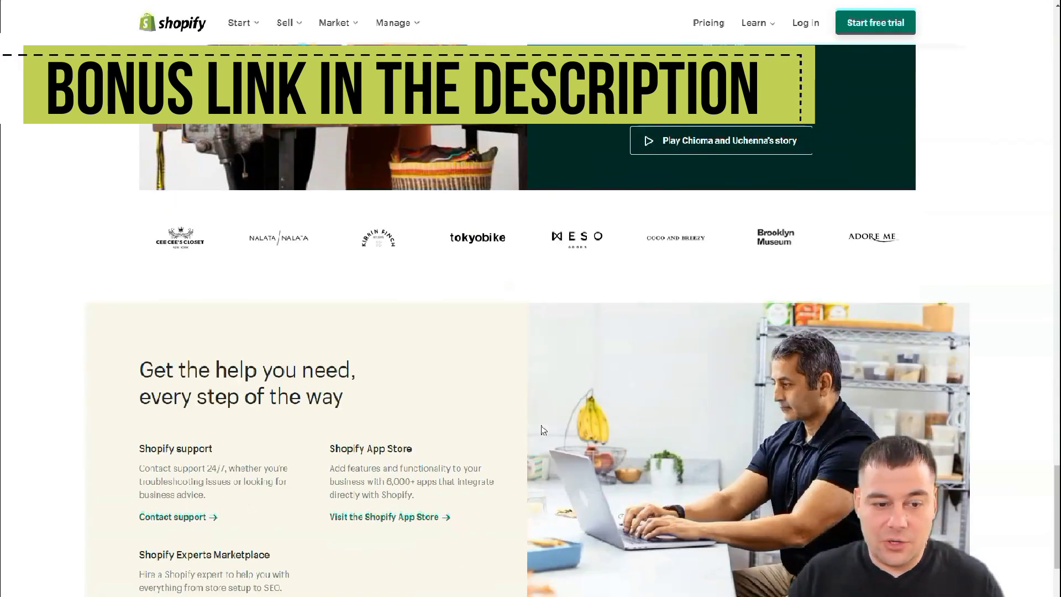
scroll(541, 430, down, 11)
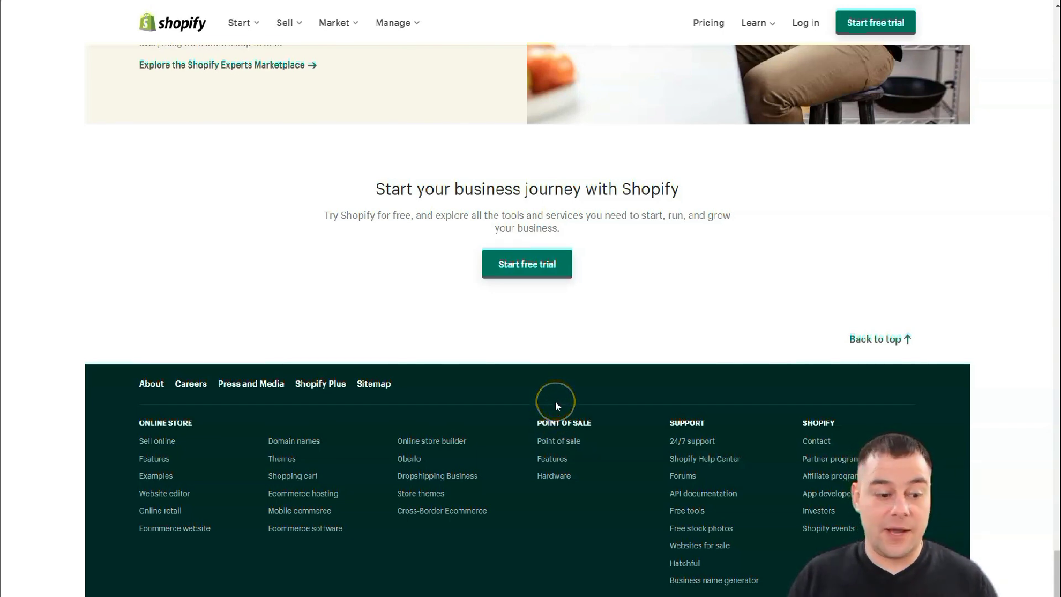
scroll(586, 394, up, 12)
scroll(600, 399, up, 15)
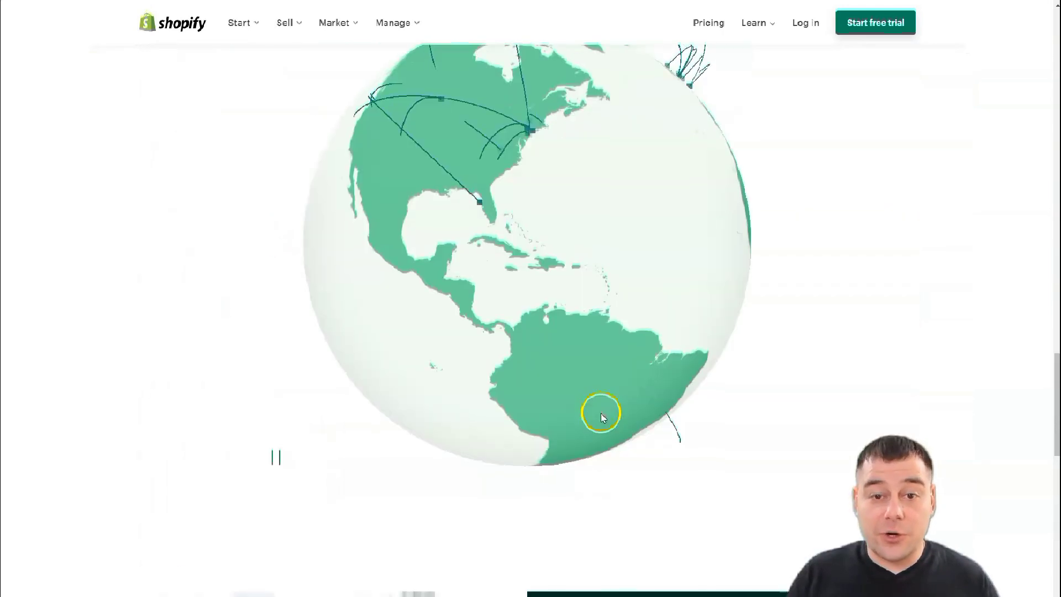
scroll(606, 419, up, 12)
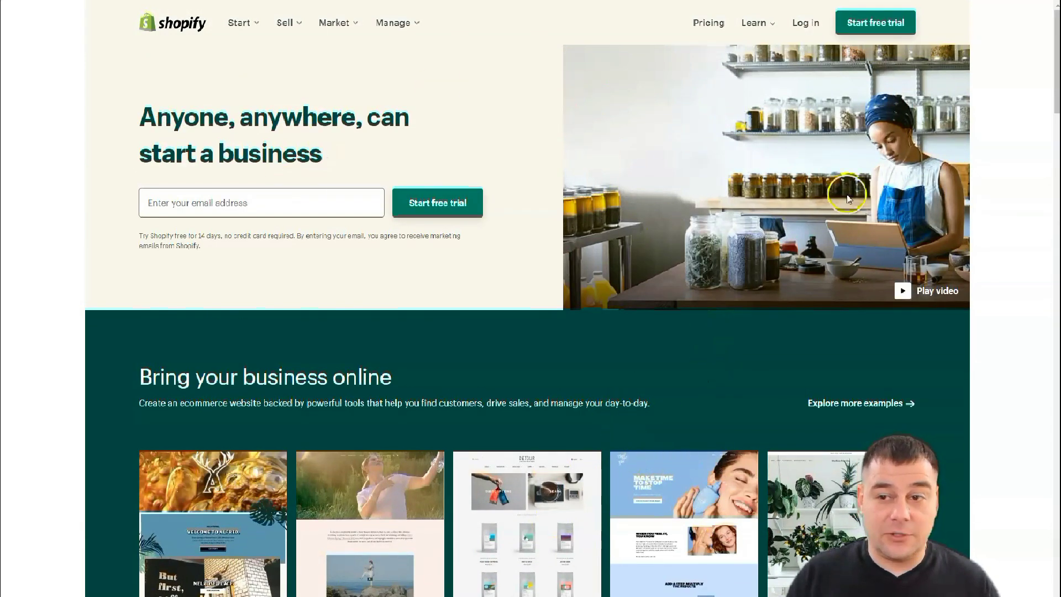
Open the free trial sign-up form and go through its email address and store name fields.
click(873, 26)
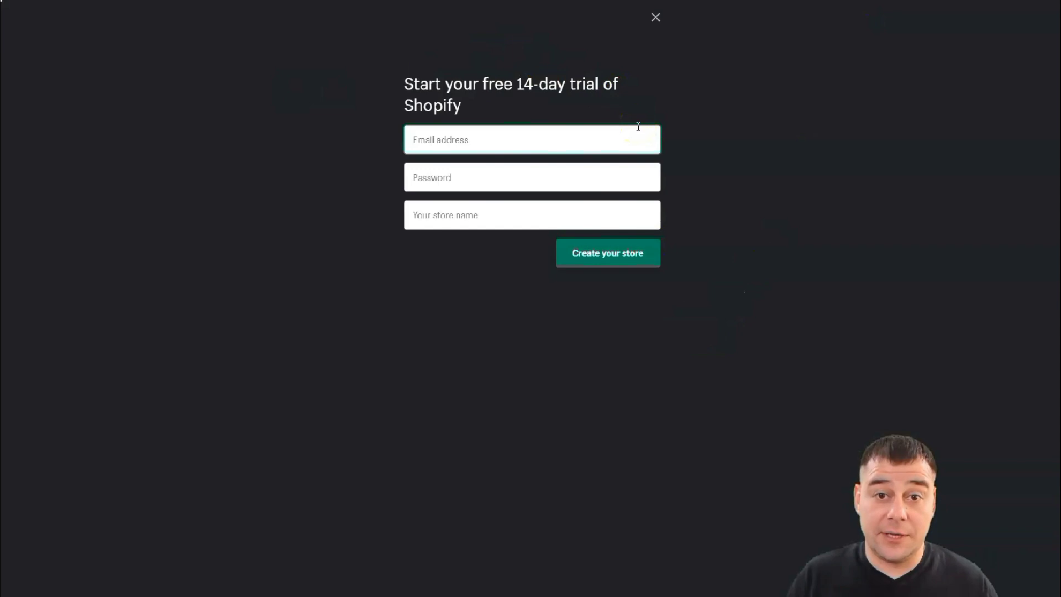
click(630, 145)
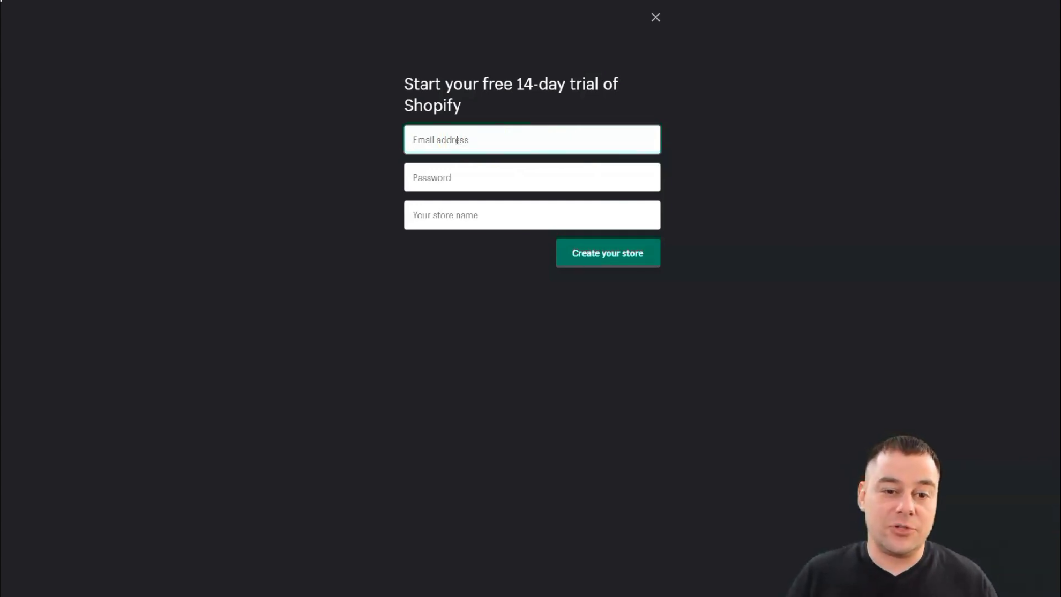
click(460, 141)
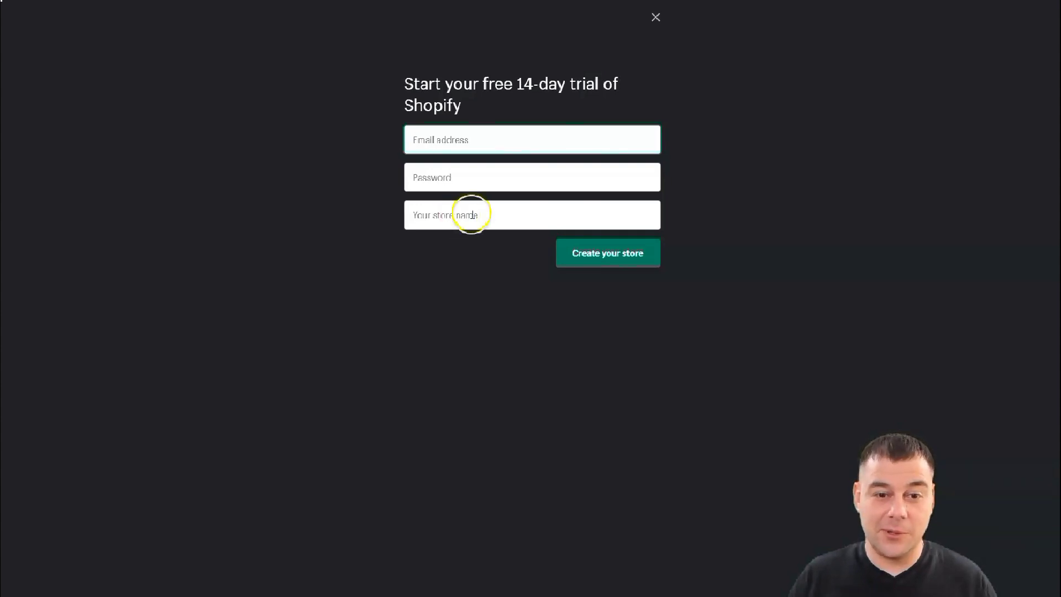
click(505, 216)
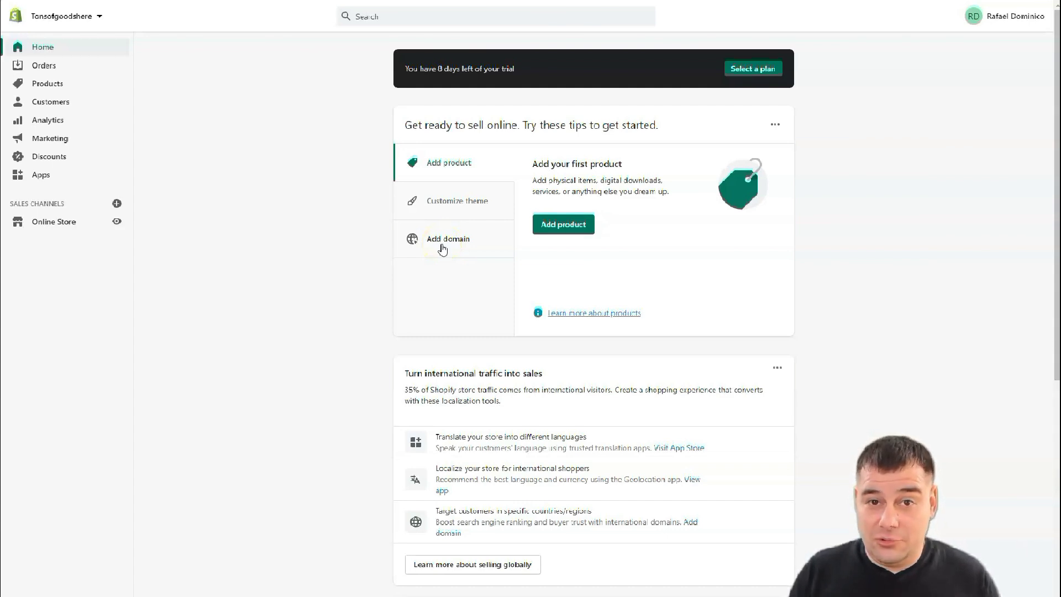
Open the plan selection page and compare the Basic Shopify, Shopify and Advanced Shopify plans.
click(749, 71)
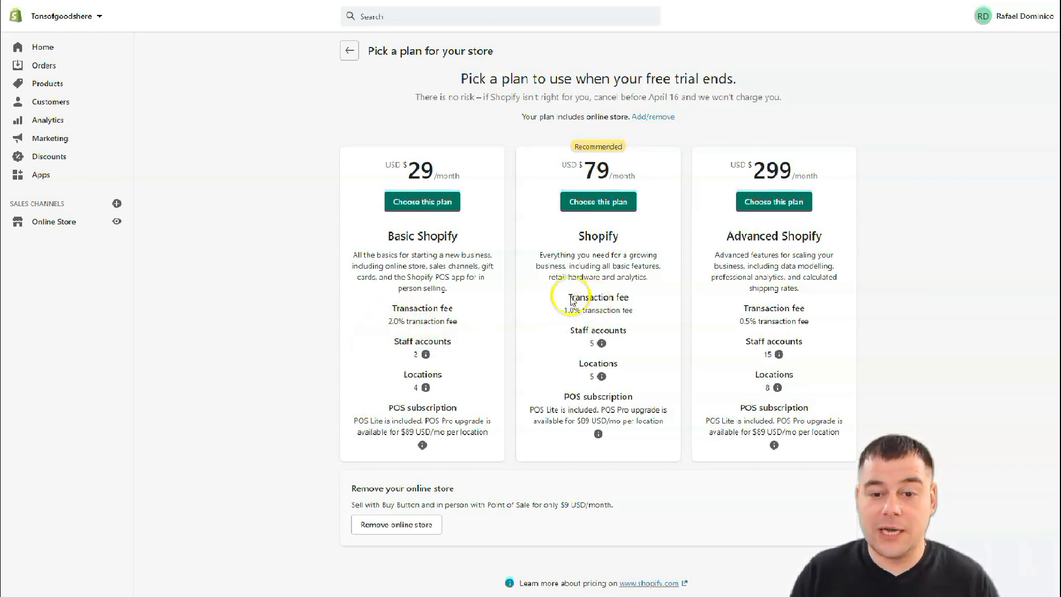
drag(589, 266, 560, 318)
click(557, 317)
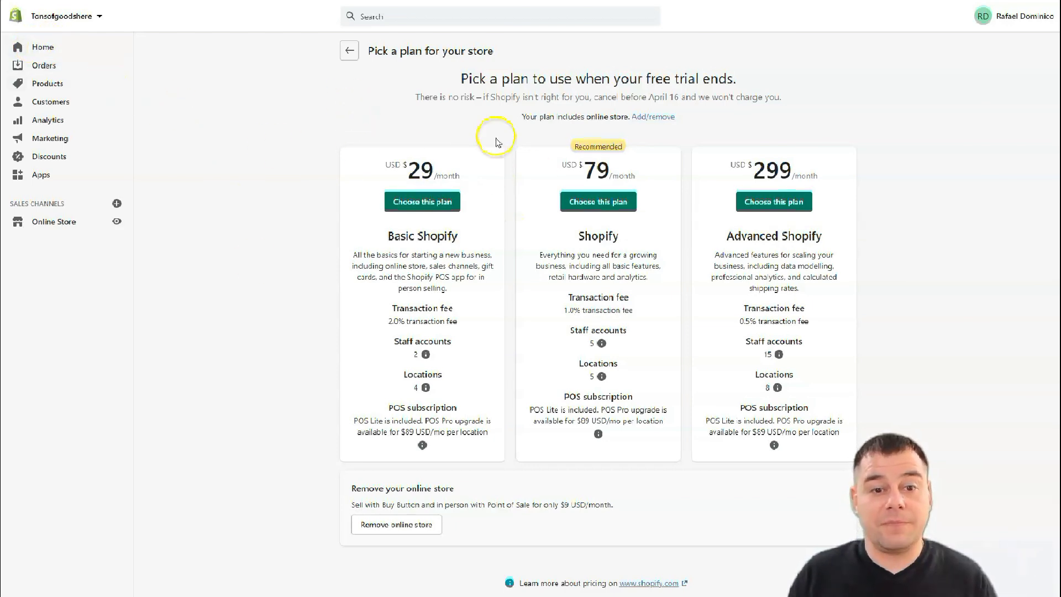
Return to the store admin's Home page and review its setup tips and recommendation cards.
click(37, 50)
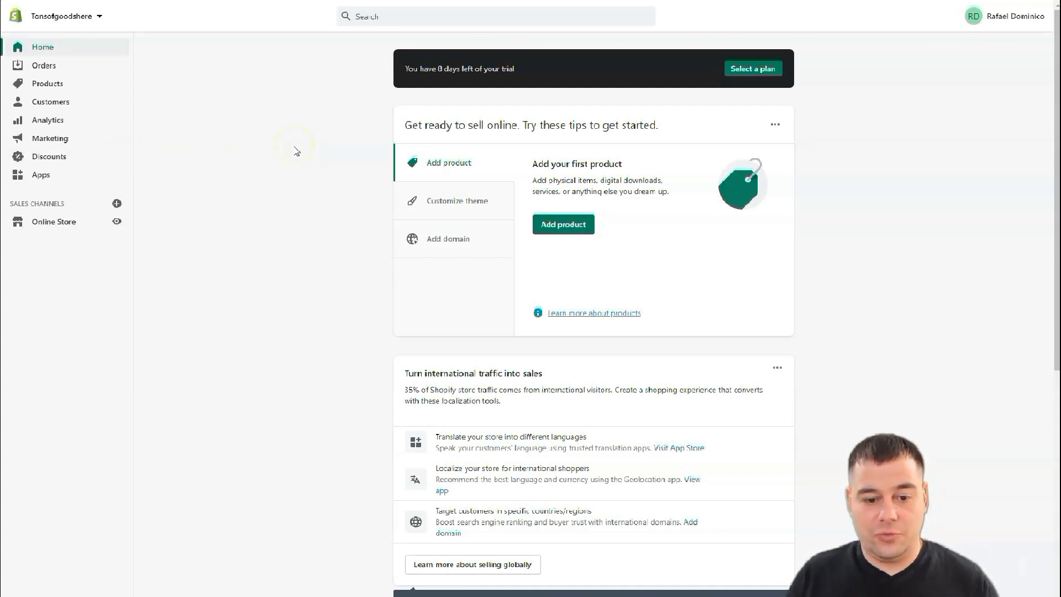
scroll(300, 158, down, 9)
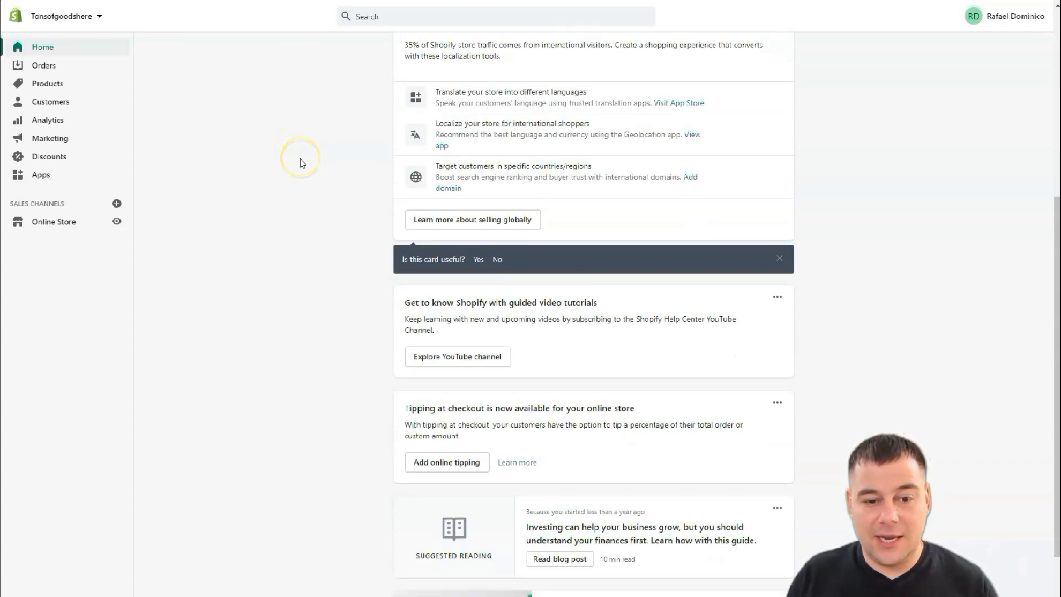
scroll(300, 162, down, 1)
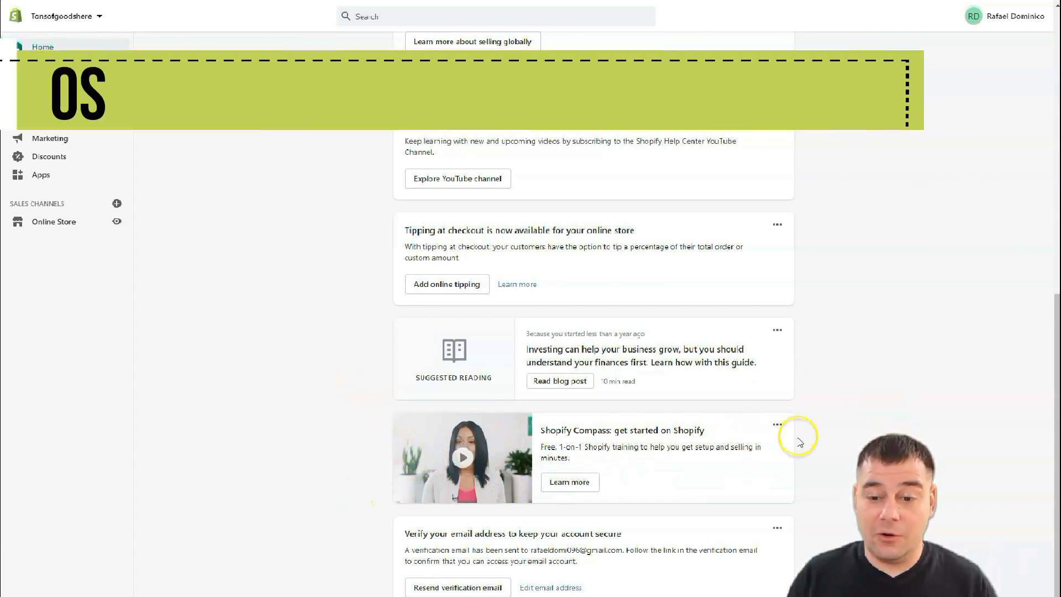
scroll(731, 369, up, 10)
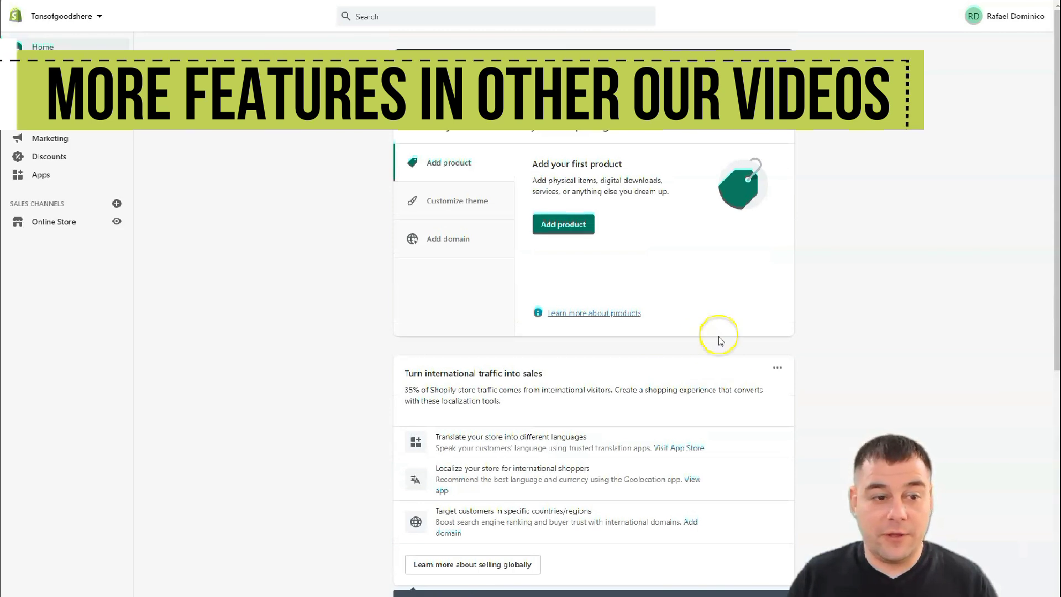
scroll(309, 237, down, 10)
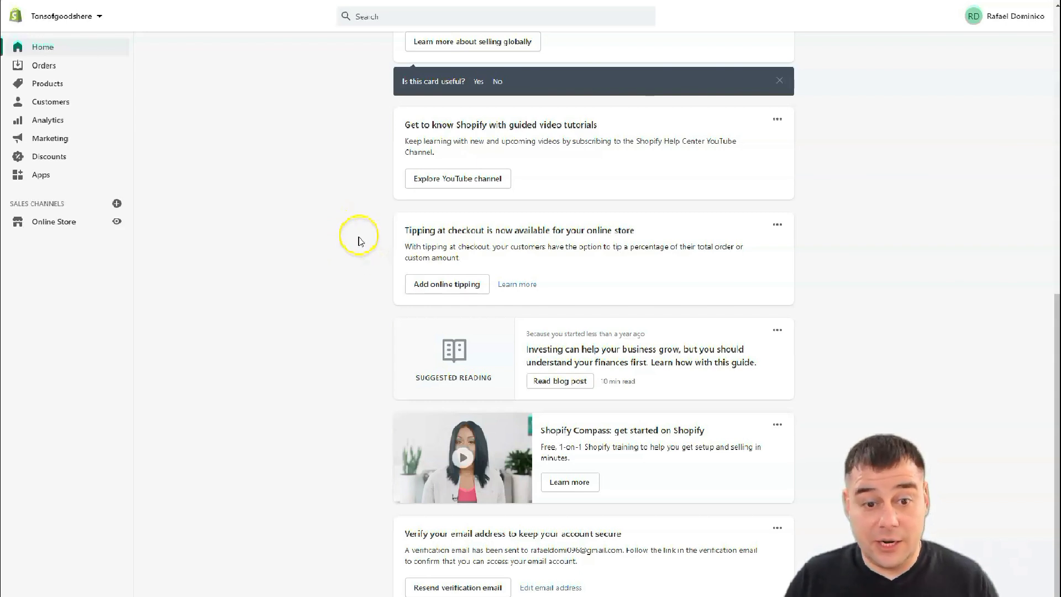
scroll(362, 243, up, 10)
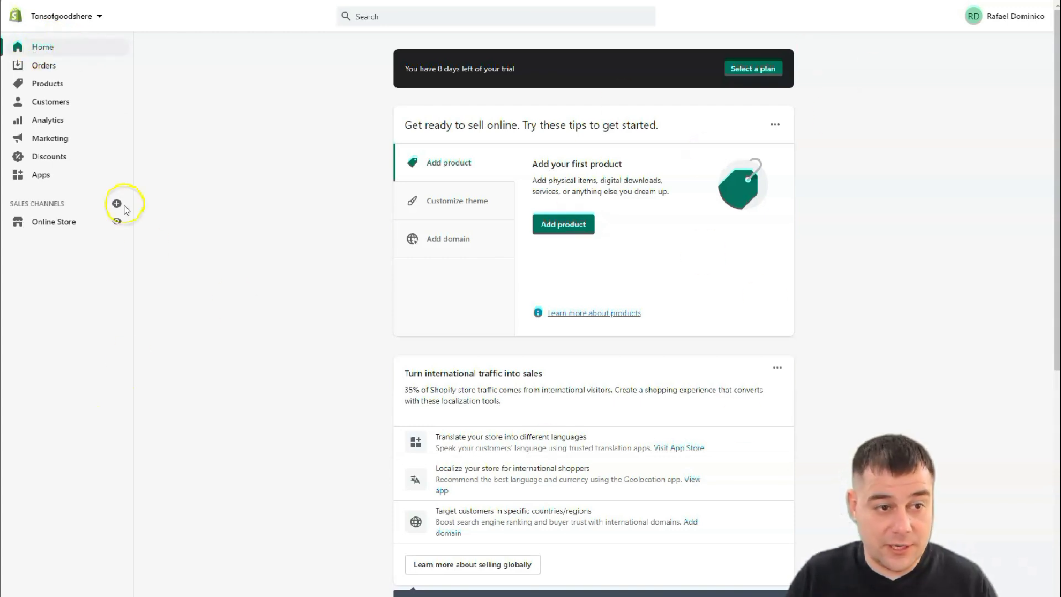
View the Orders section's pages for orders, drafts and abandoned checkouts.
click(37, 71)
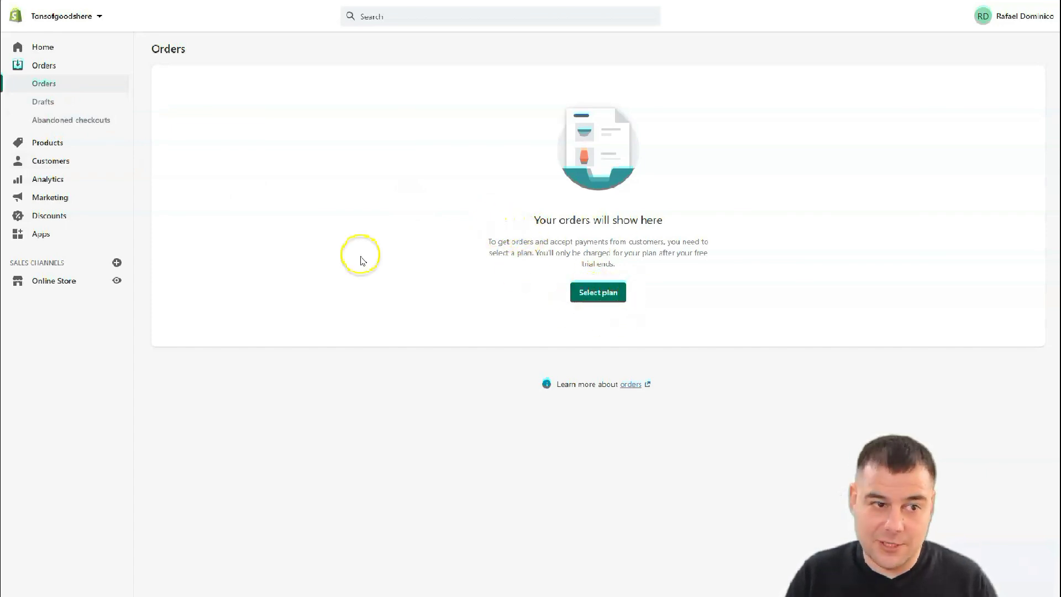
click(44, 102)
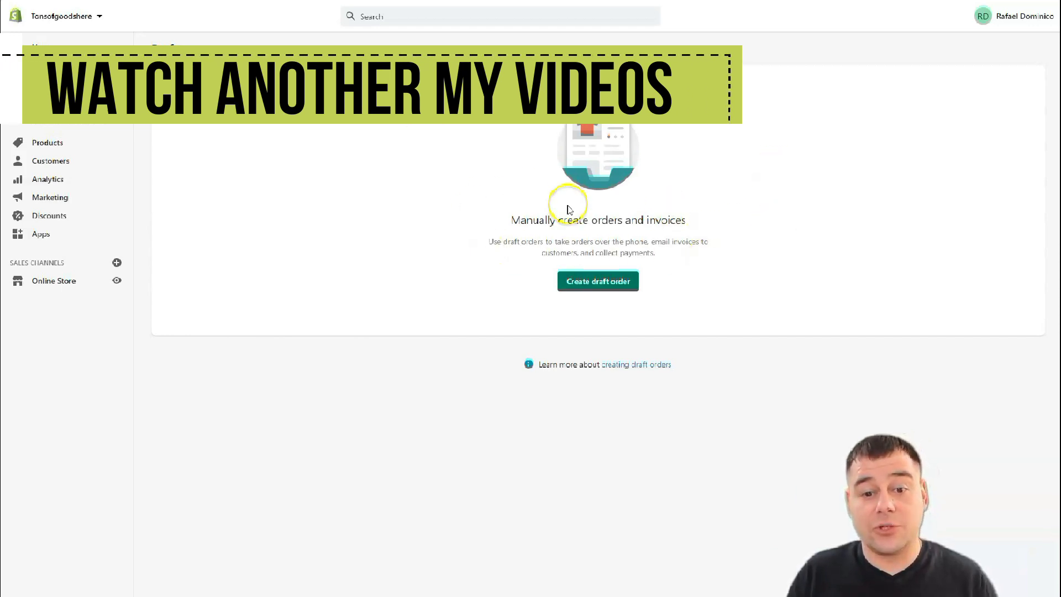
click(59, 127)
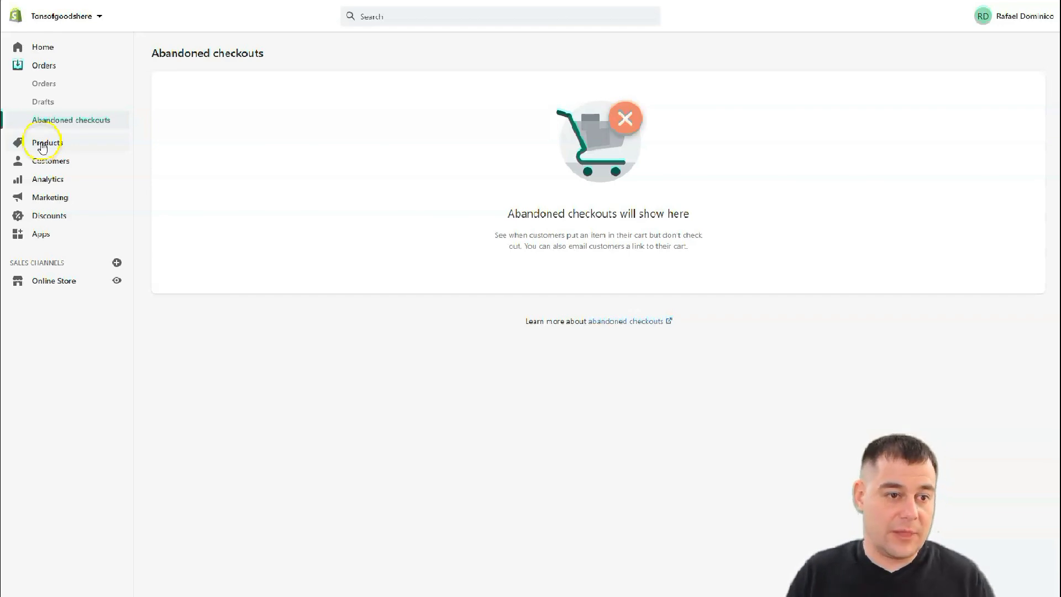
View the product pages for all products, inventory, transfers and gift cards, as well as the Customers page.
click(42, 145)
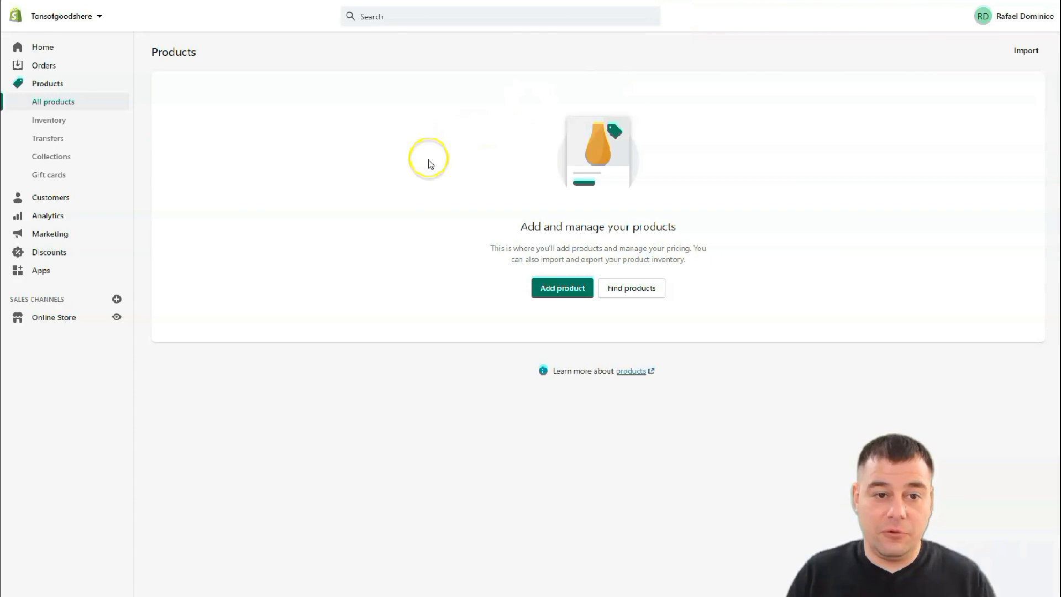
click(45, 120)
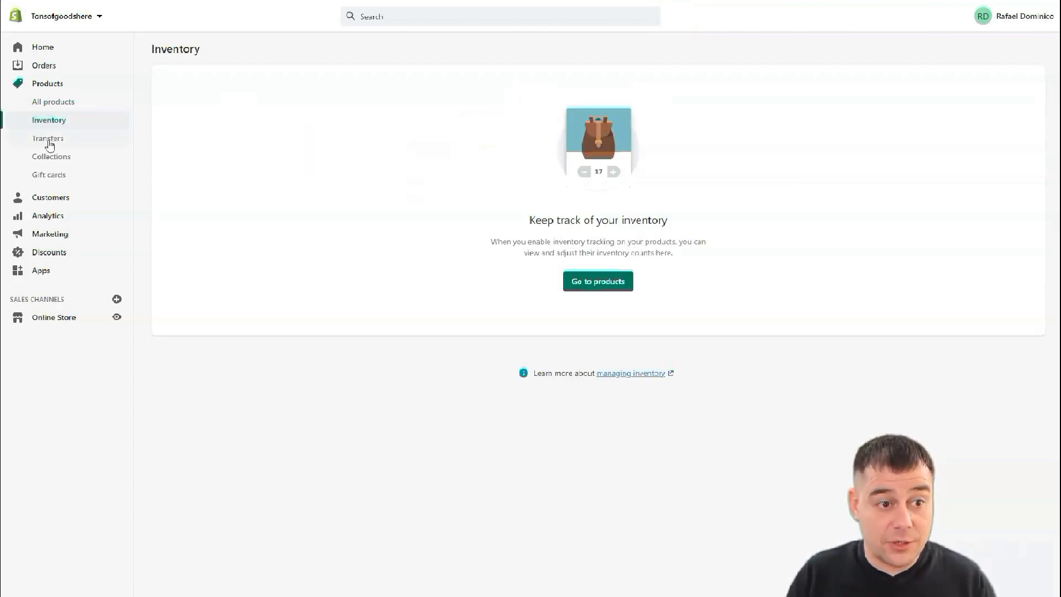
click(48, 143)
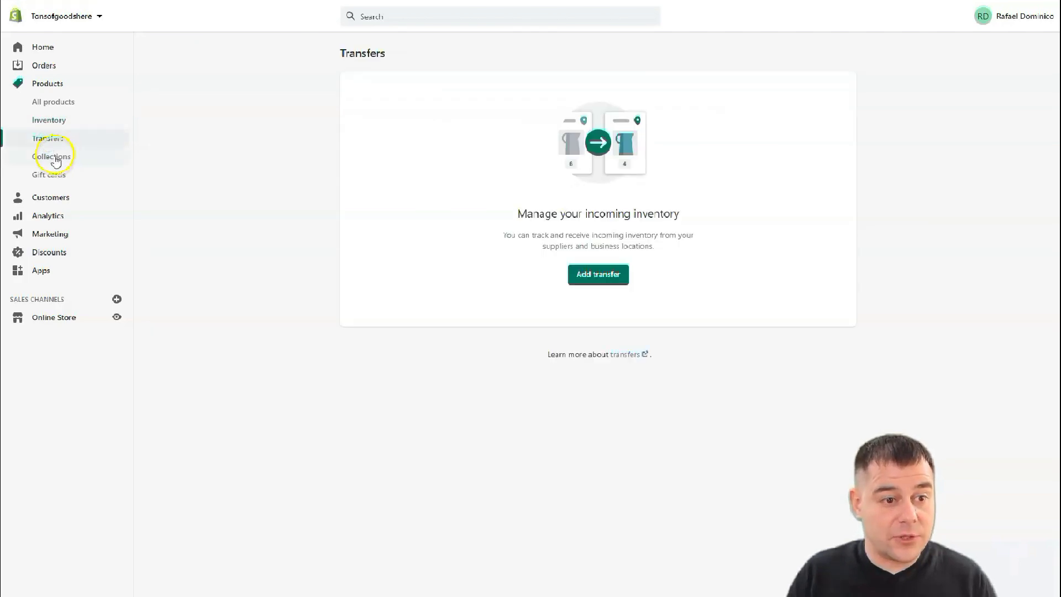
click(48, 175)
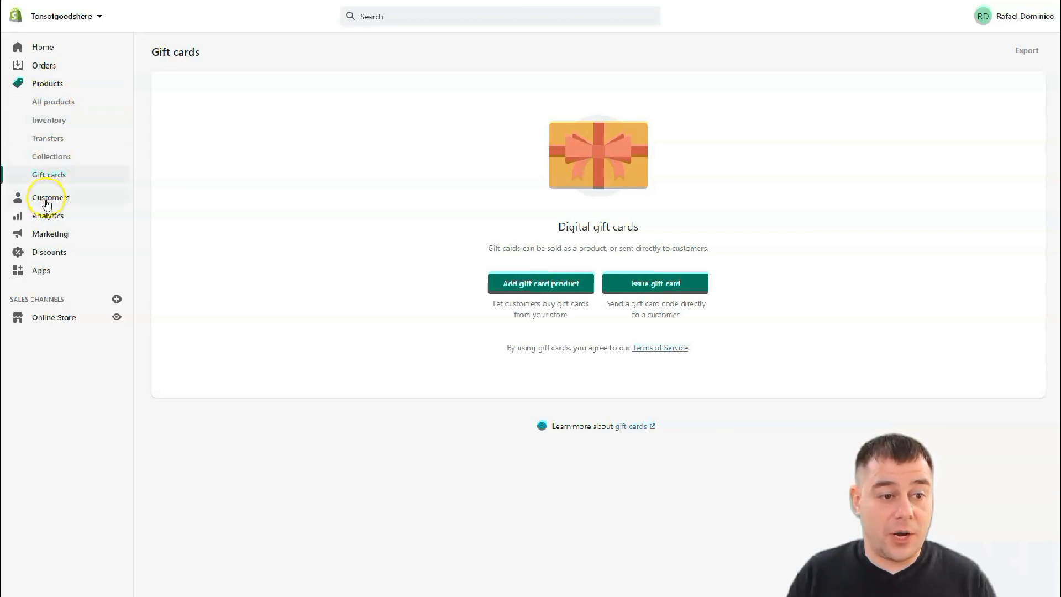
click(45, 200)
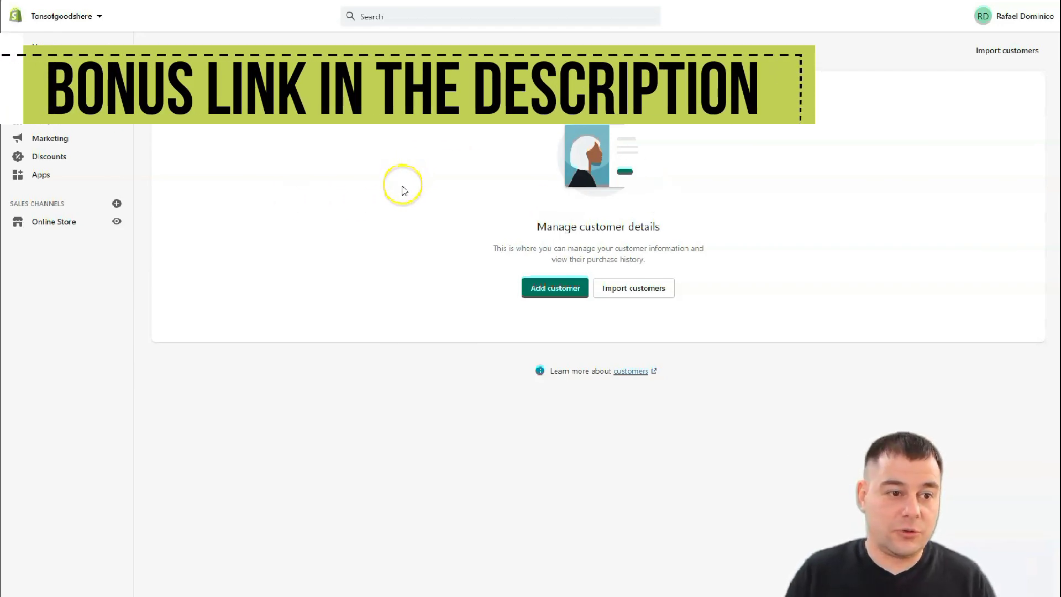
Examine the Analytics section's overview dashboard, reports and Live View.
click(48, 130)
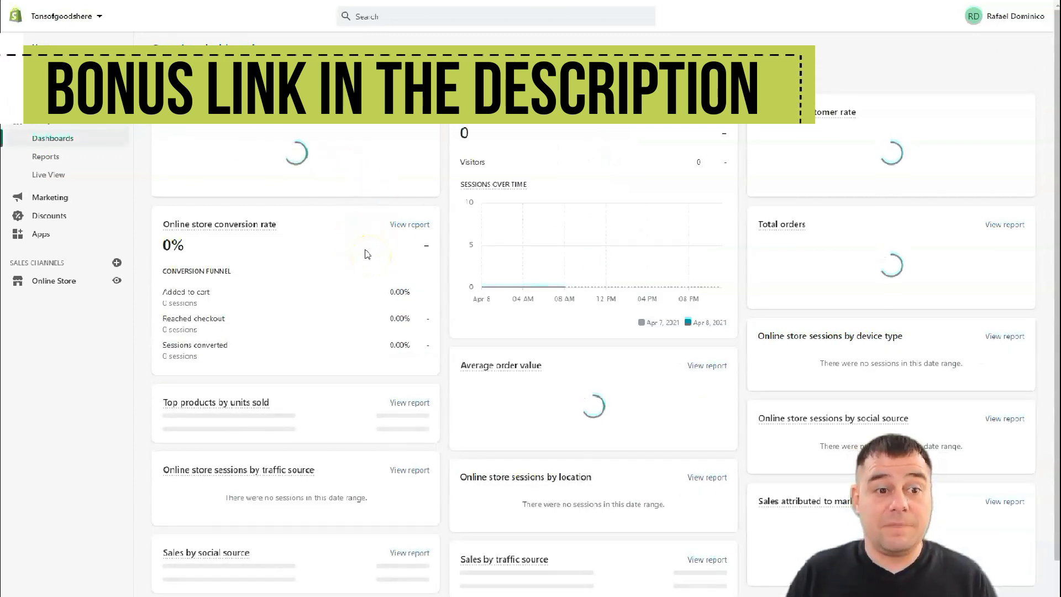
scroll(365, 252, down, 5)
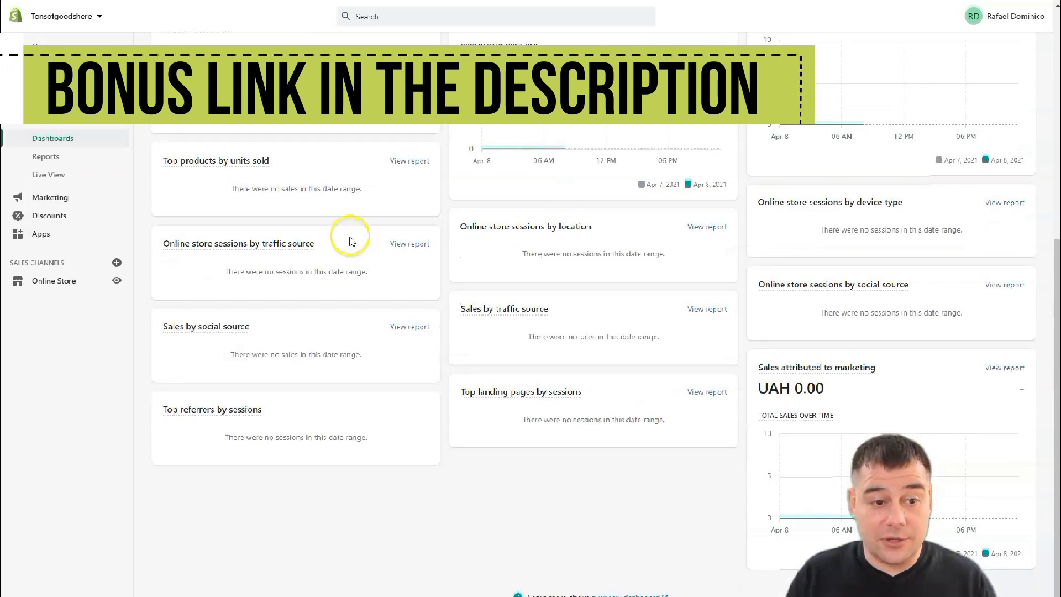
scroll(379, 277, up, 7)
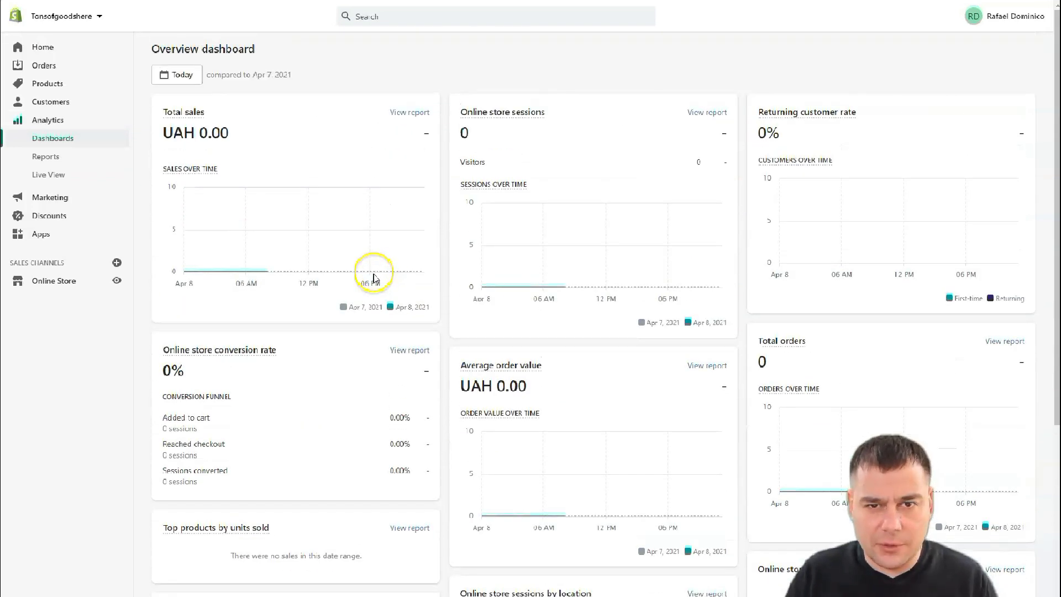
click(45, 157)
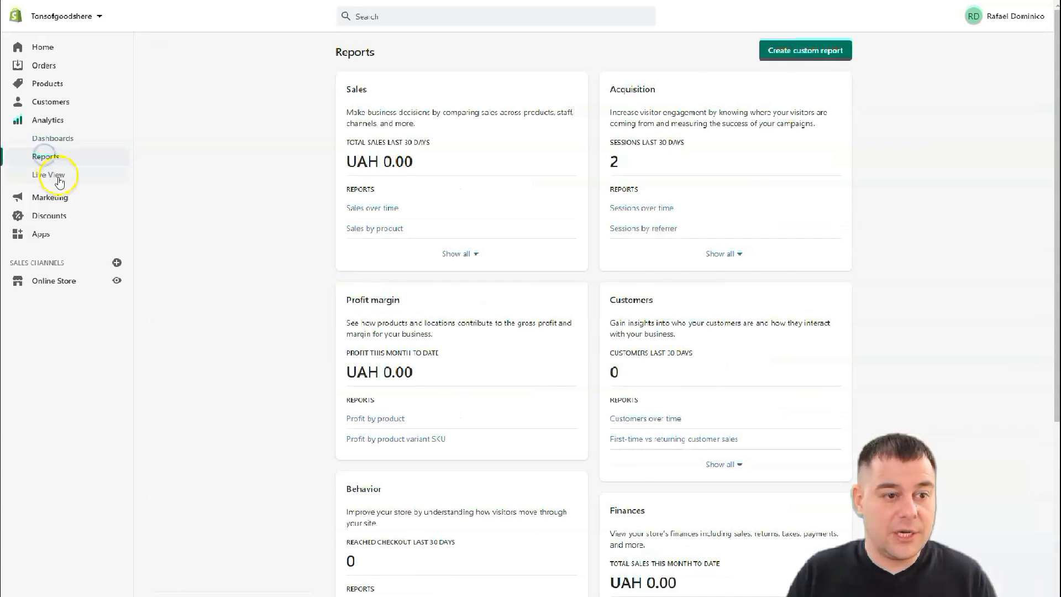
click(48, 174)
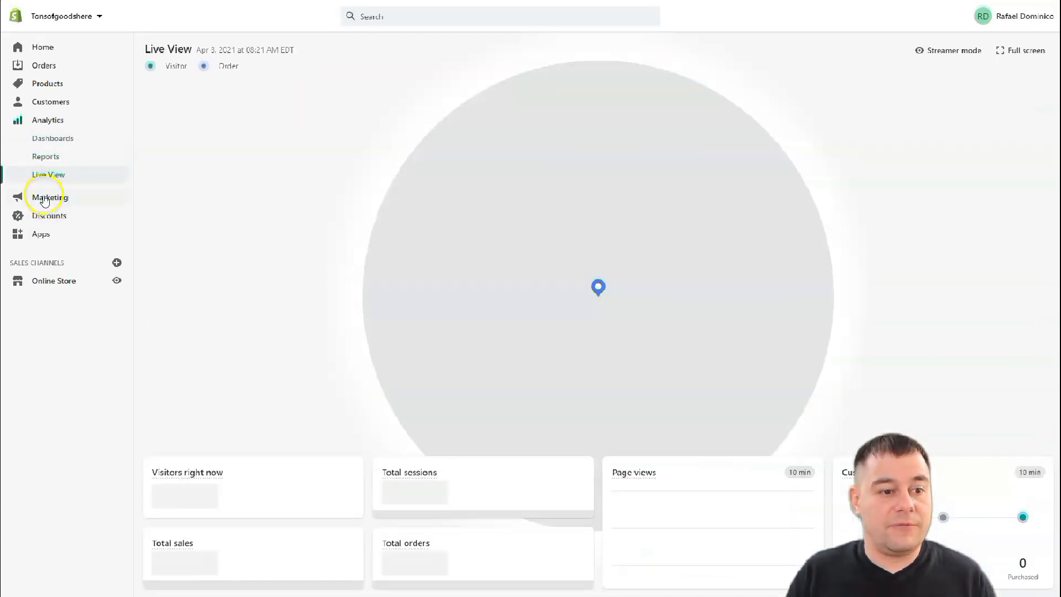
Open the Marketing overview to examine the marketing results, recent marketing and suggested marketing apps.
click(45, 199)
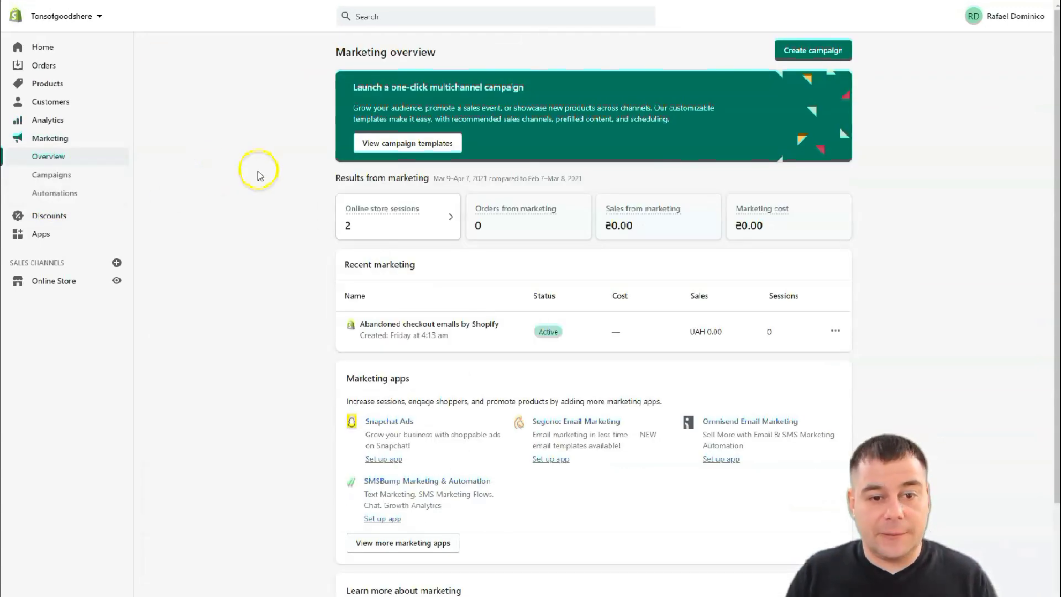
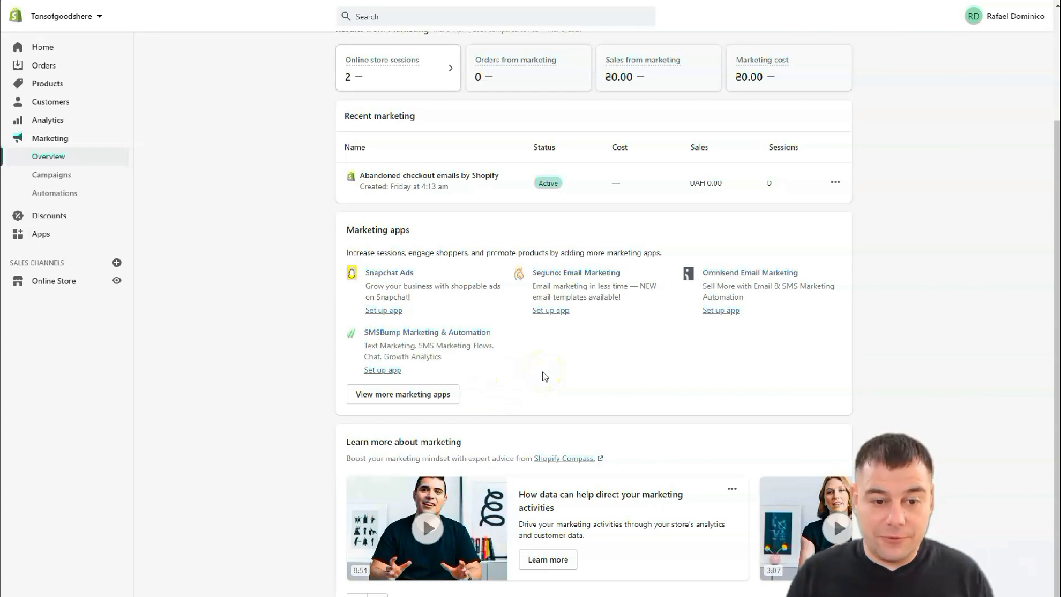
View the rest of the Marketing section with its campaigns and automations pages, as well as the Discounts and Apps pages.
scroll(550, 369, down, 1)
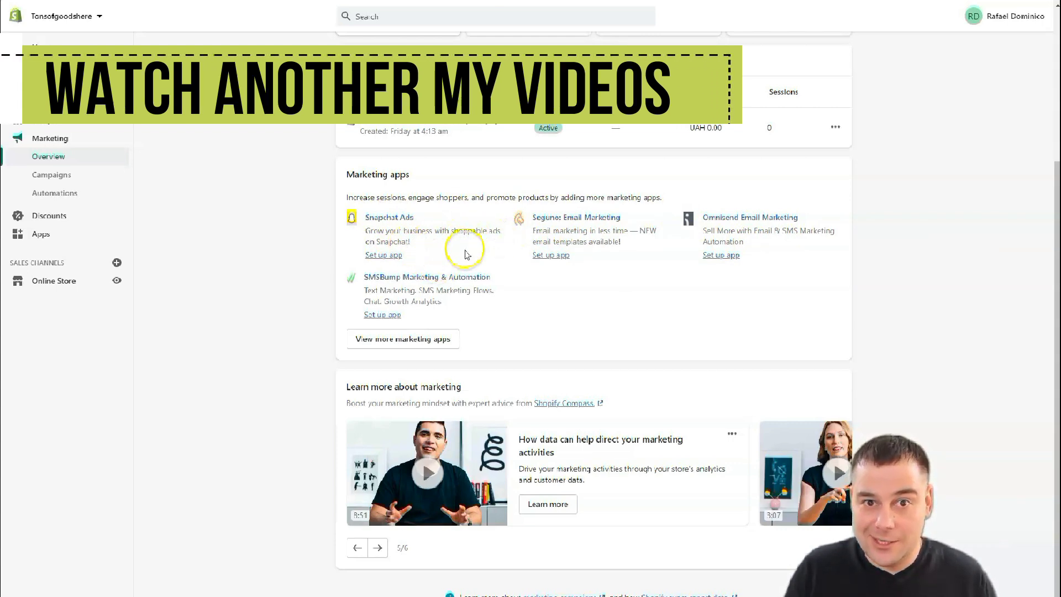
scroll(473, 287, up, 4)
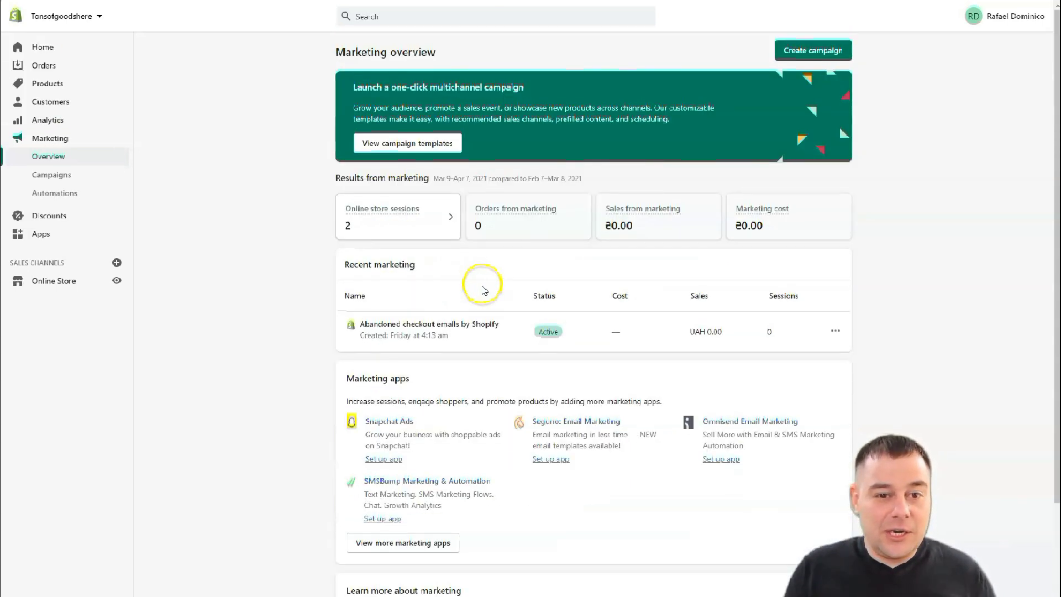
click(51, 178)
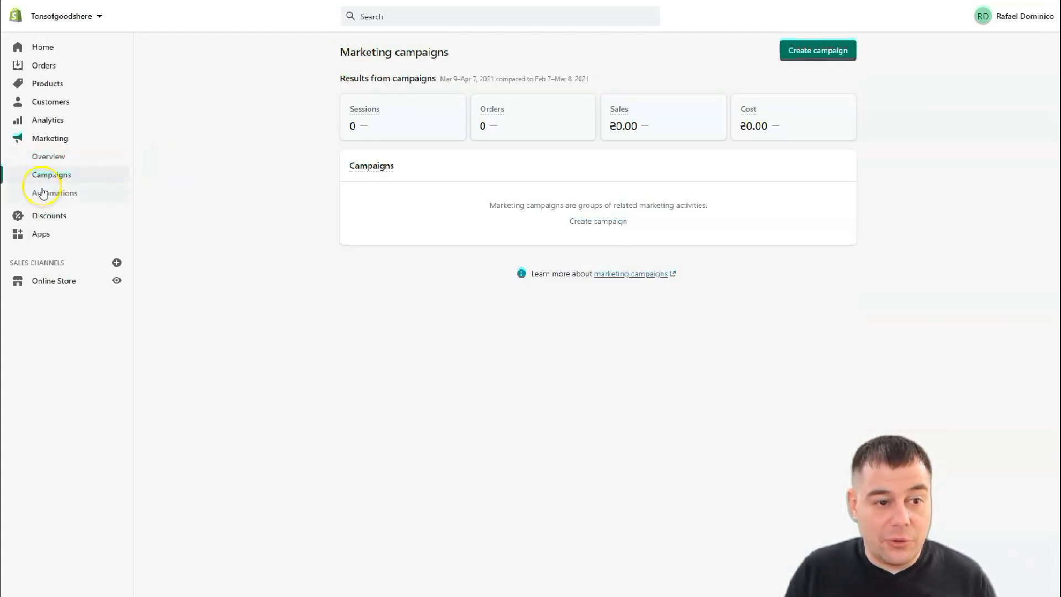
click(42, 192)
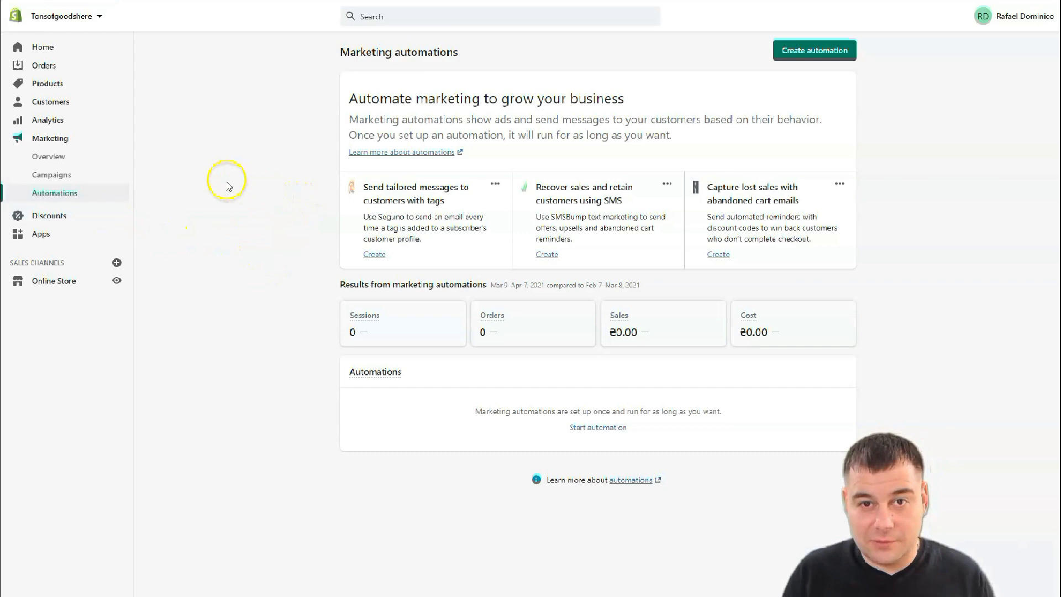
click(36, 218)
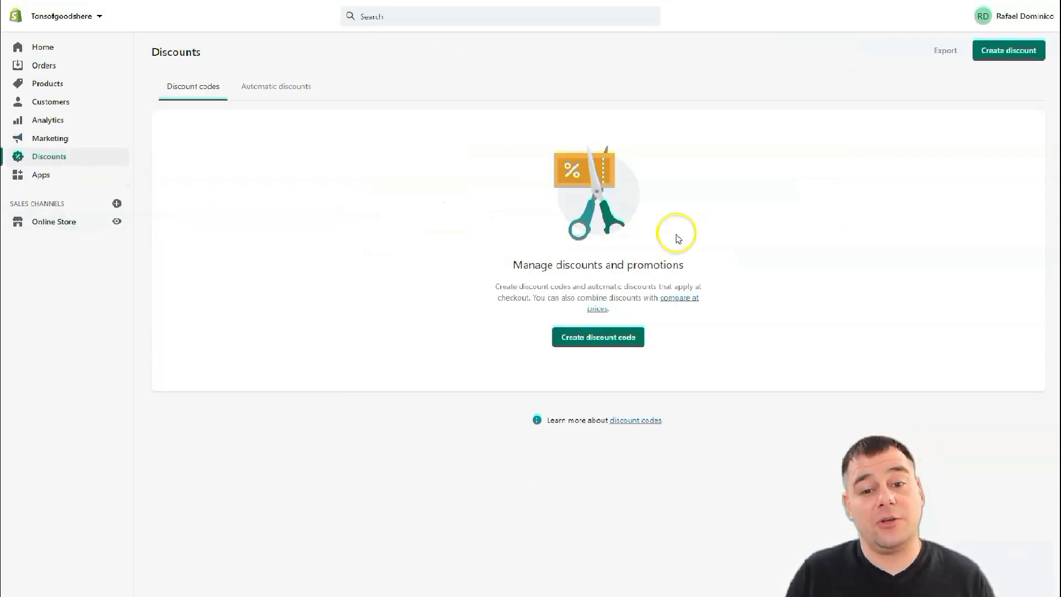
click(39, 175)
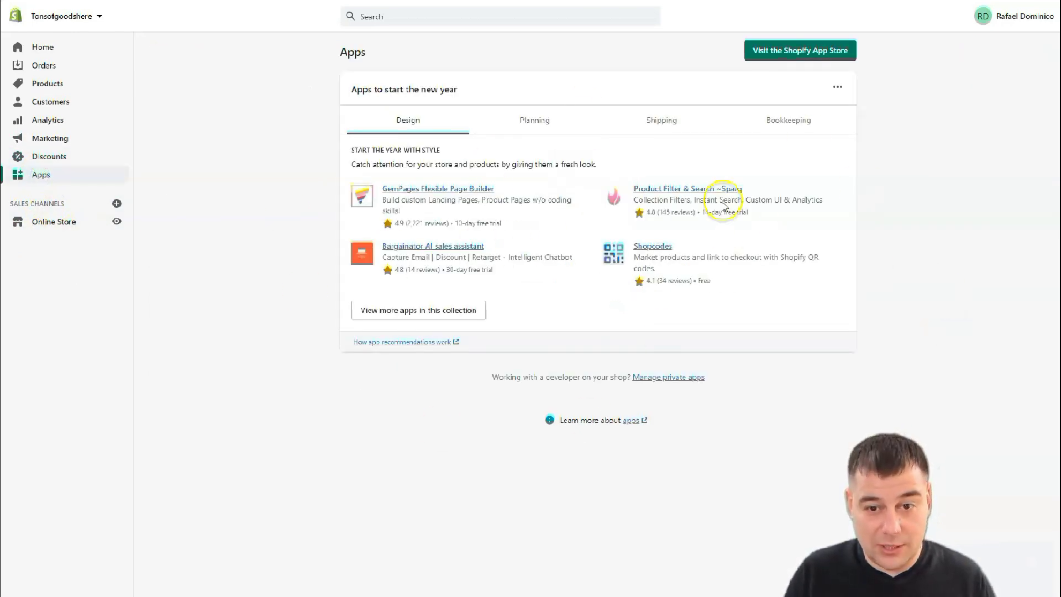
Go from the Online Store's password protection notice to its Preferences and look over the settings there.
click(47, 226)
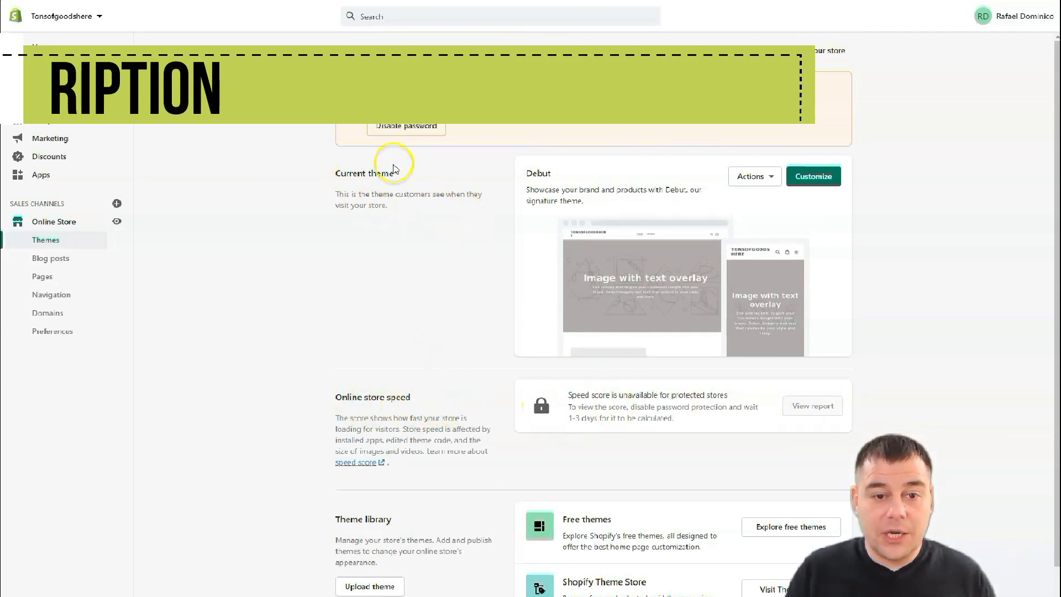
click(401, 127)
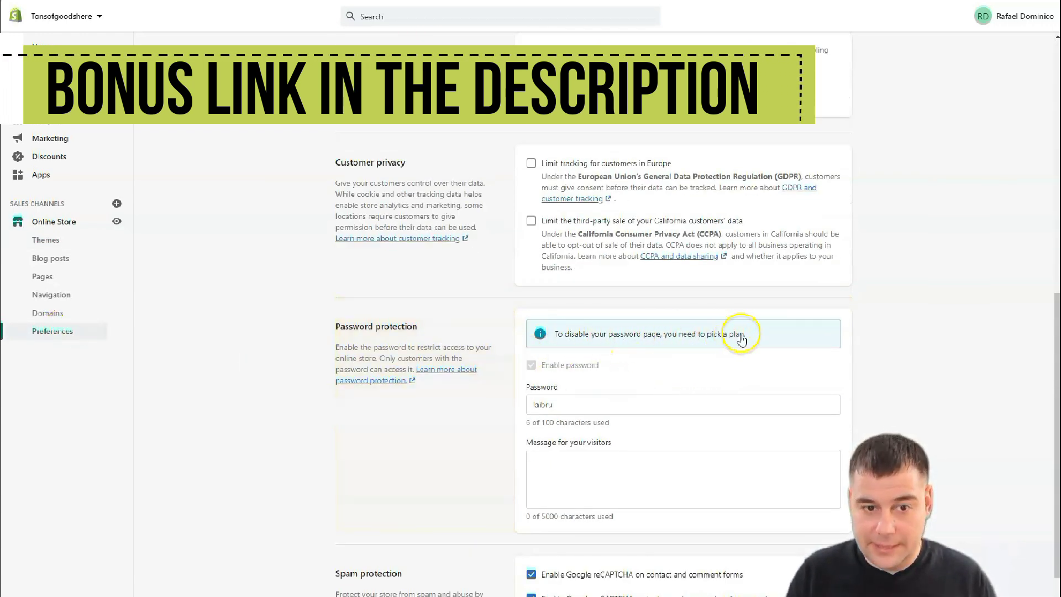
scroll(489, 423, up, 10)
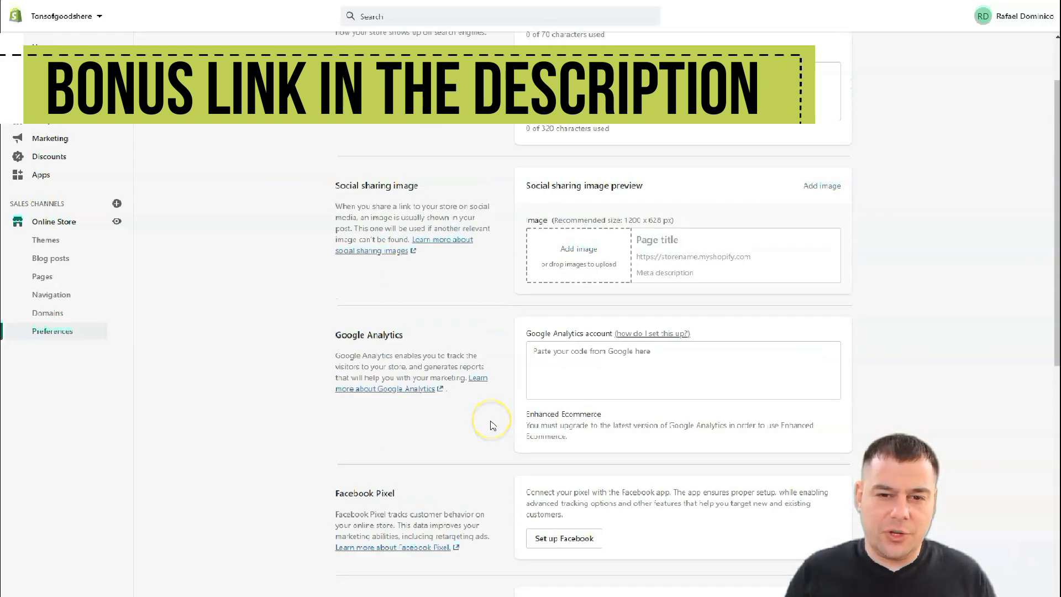
scroll(187, 315, down, 6)
scroll(187, 315, up, 6)
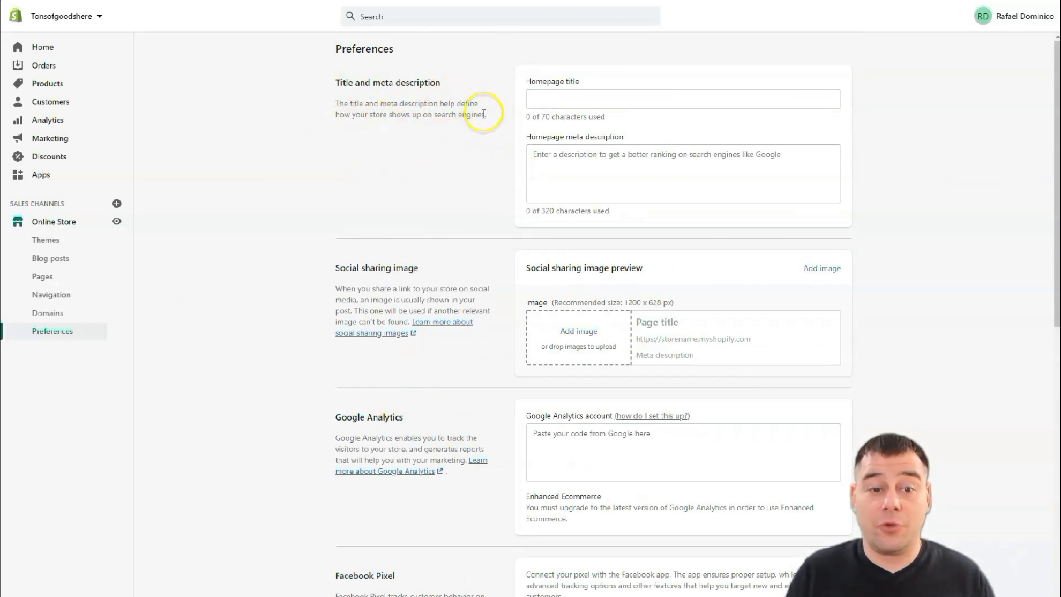
Examine the Online Store preferences from the homepage title and meta description down to tracking, customer privacy, password and spam protection.
click(581, 100)
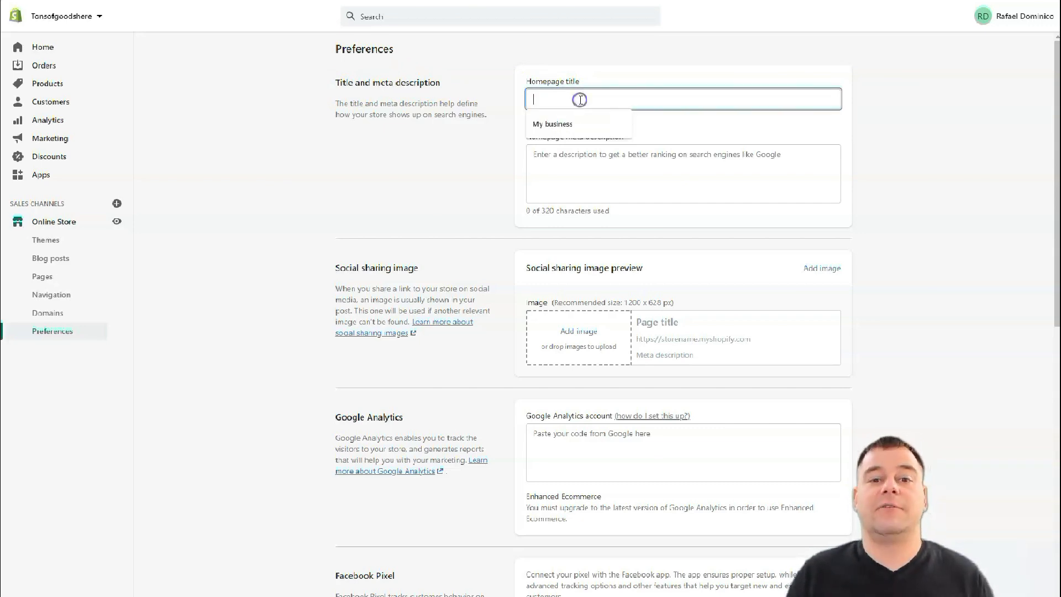
click(689, 114)
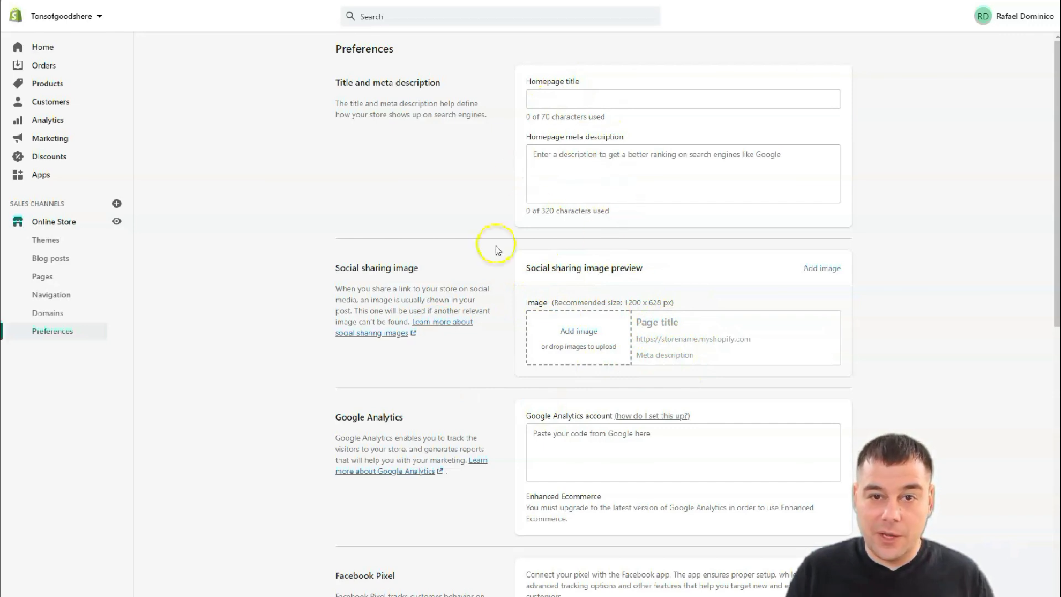
scroll(377, 258, down, 4)
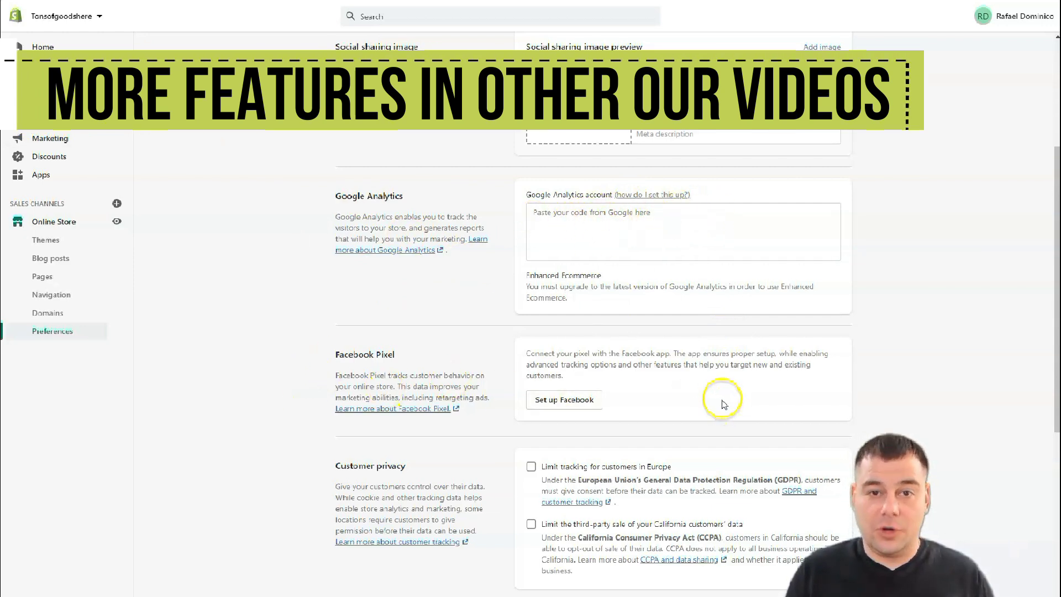
scroll(723, 403, down, 5)
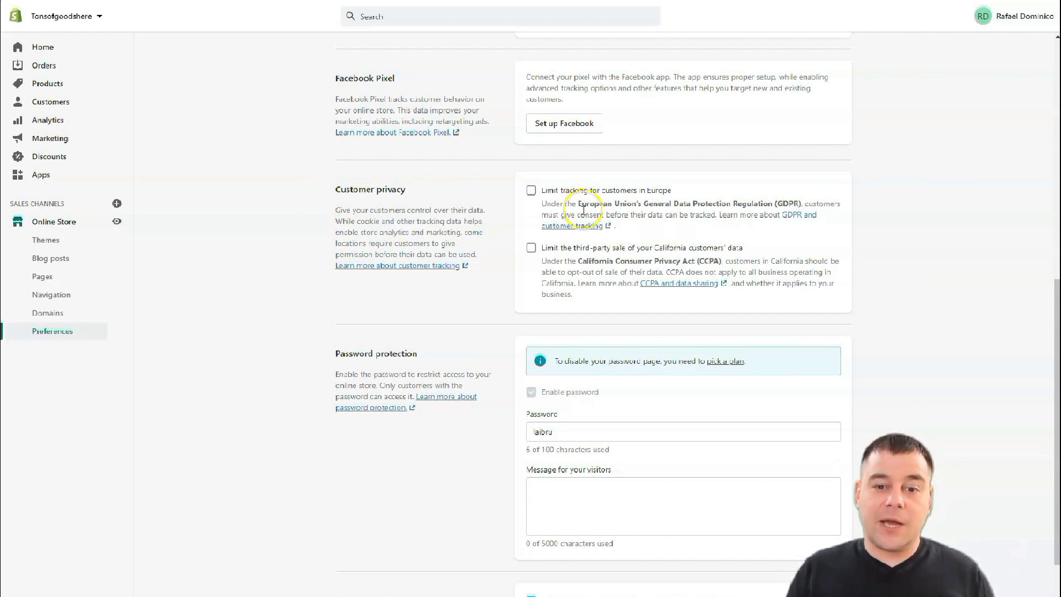
scroll(645, 195, down, 1)
scroll(645, 195, down, 1)
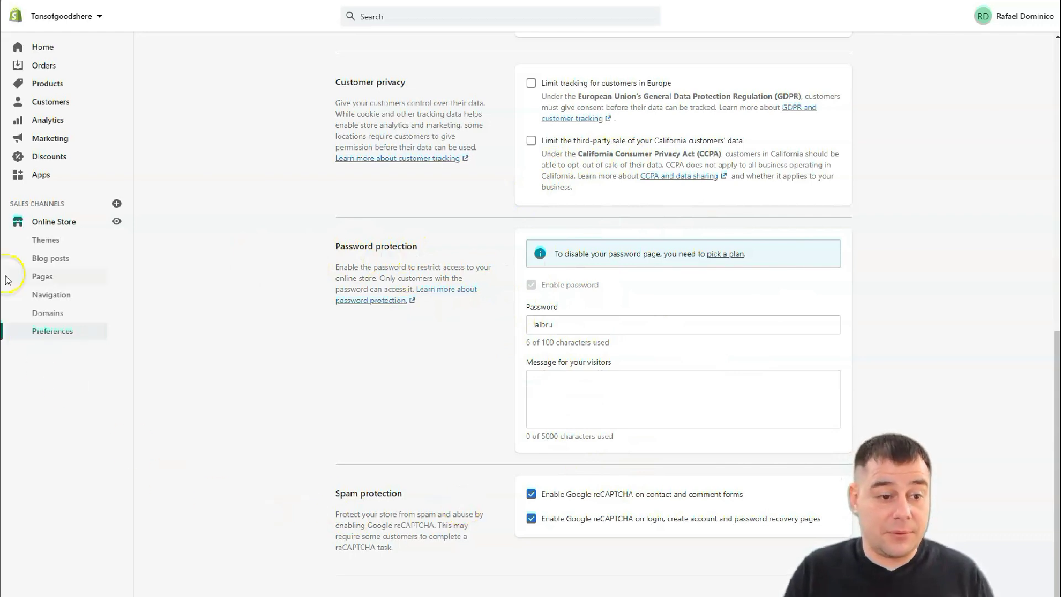
Examine the Online Store's Themes page with the current theme, online store speed and theme library.
click(43, 244)
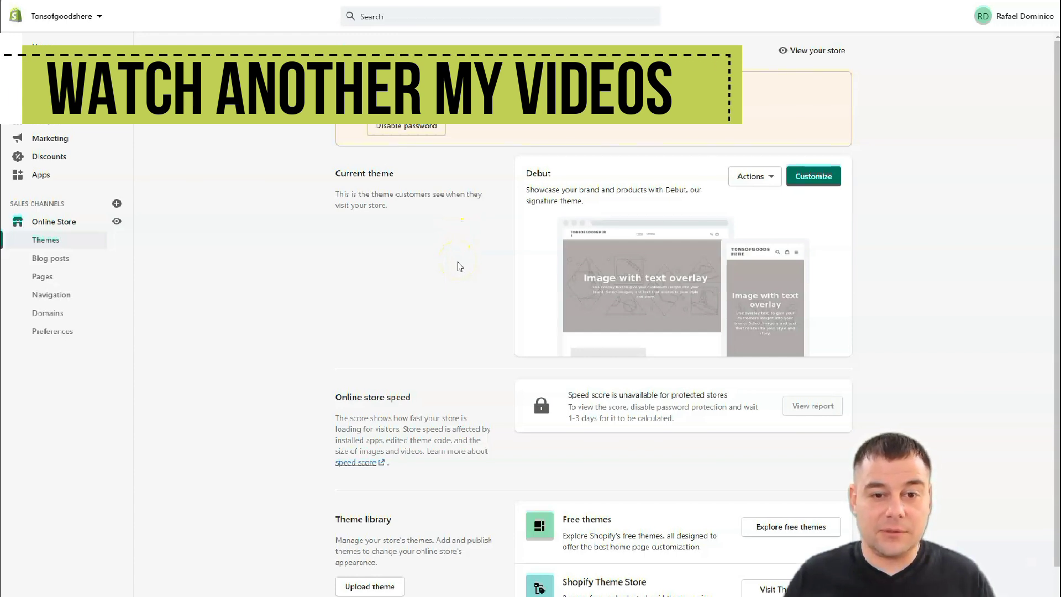
scroll(553, 304, down, 1)
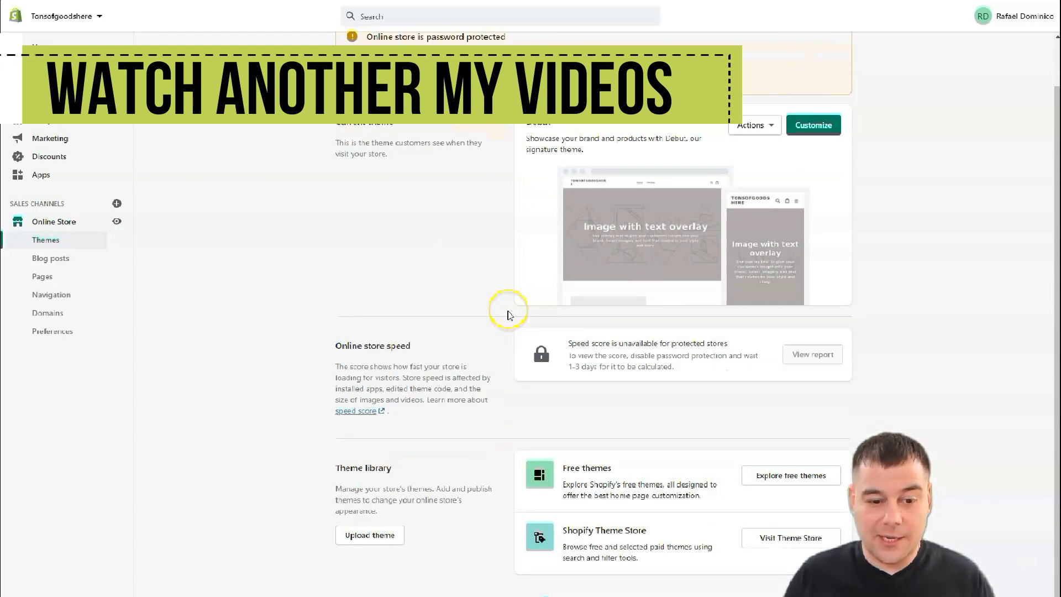
scroll(616, 227, up, 1)
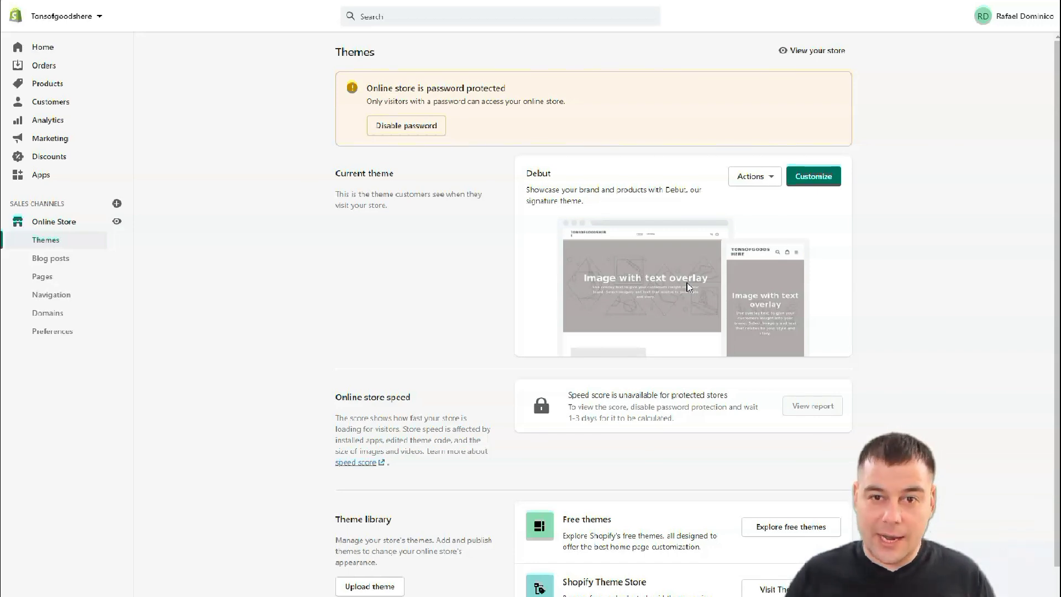
scroll(688, 286, down, 1)
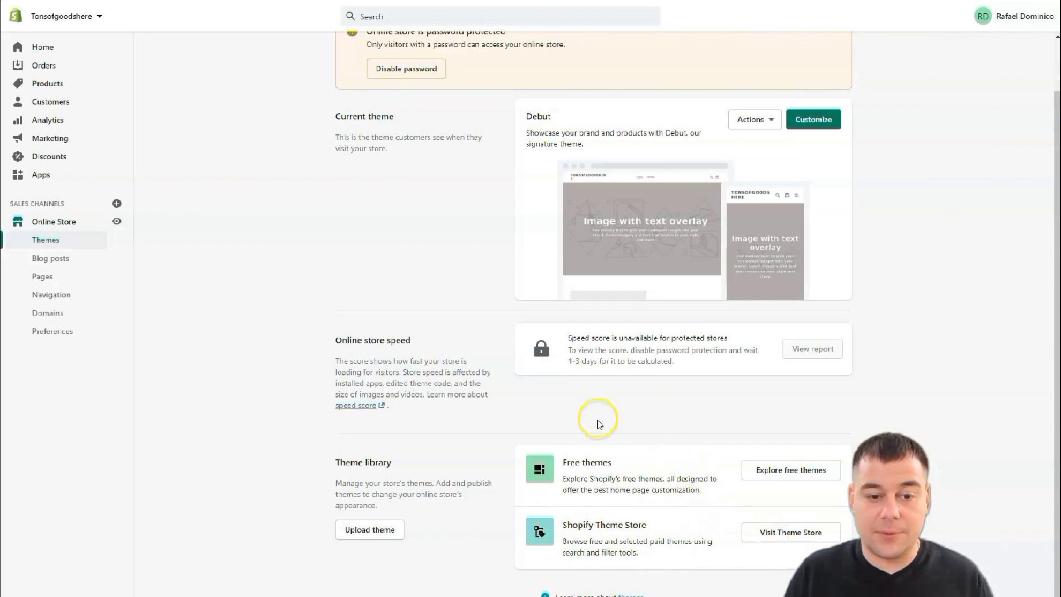
scroll(507, 418, up, 1)
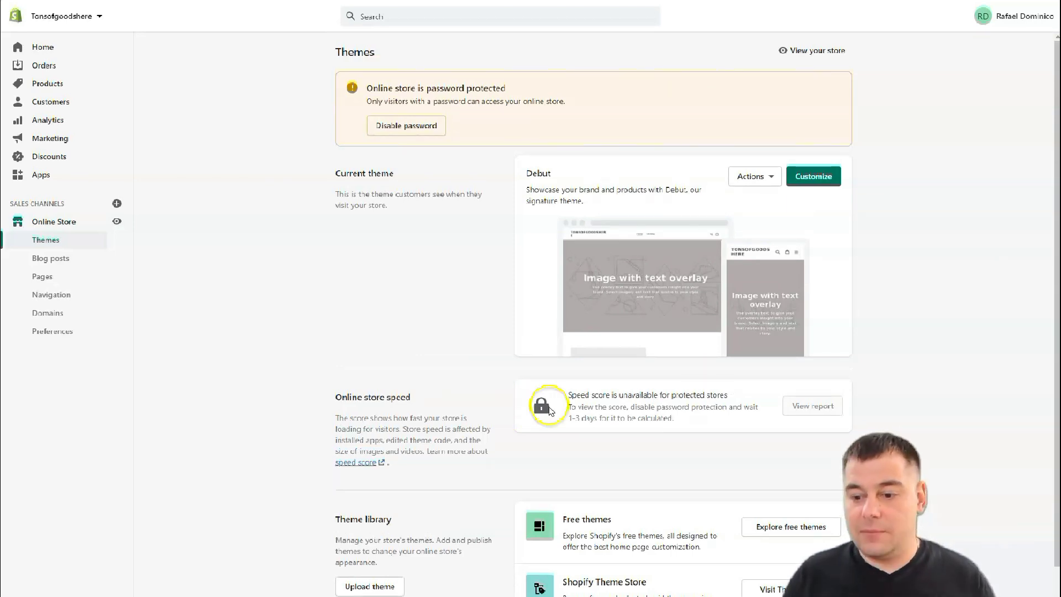
Open the current Debut theme for customizing and examine the home page sections in the preview.
click(818, 179)
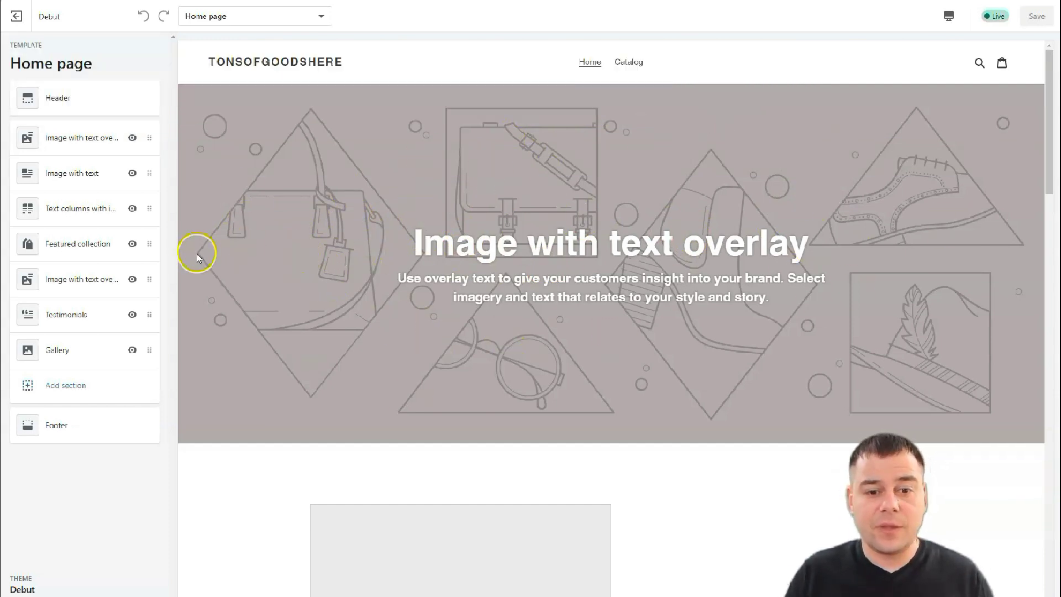
scroll(612, 314, down, 12)
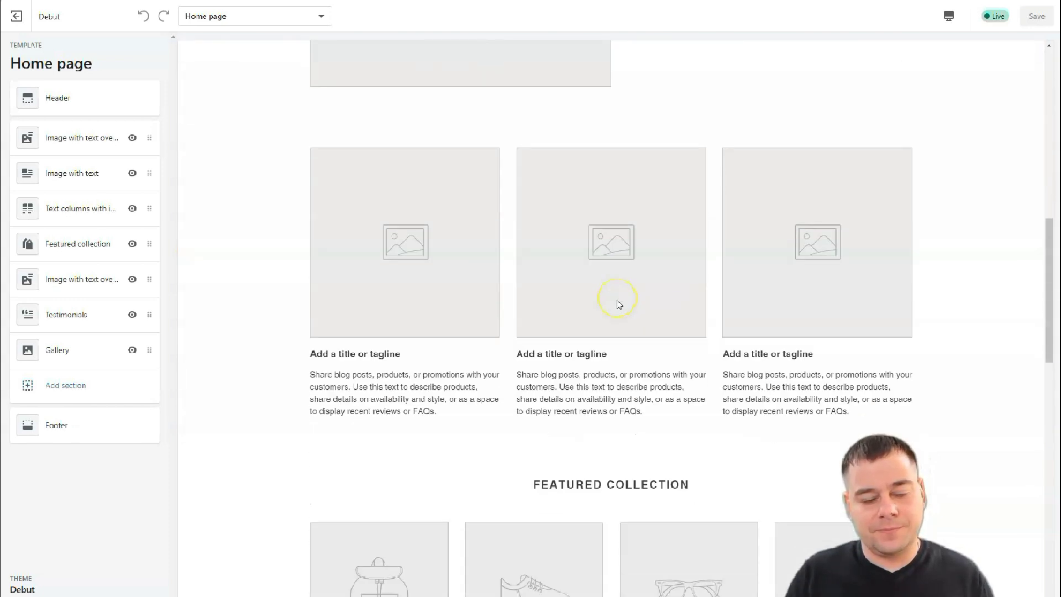
scroll(619, 304, down, 14)
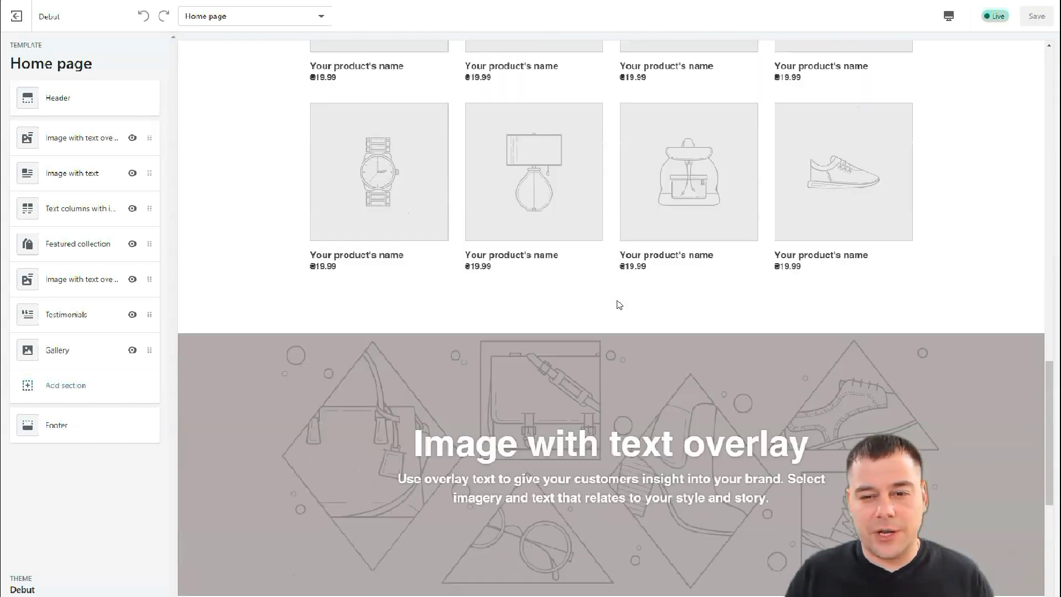
scroll(617, 299, down, 6)
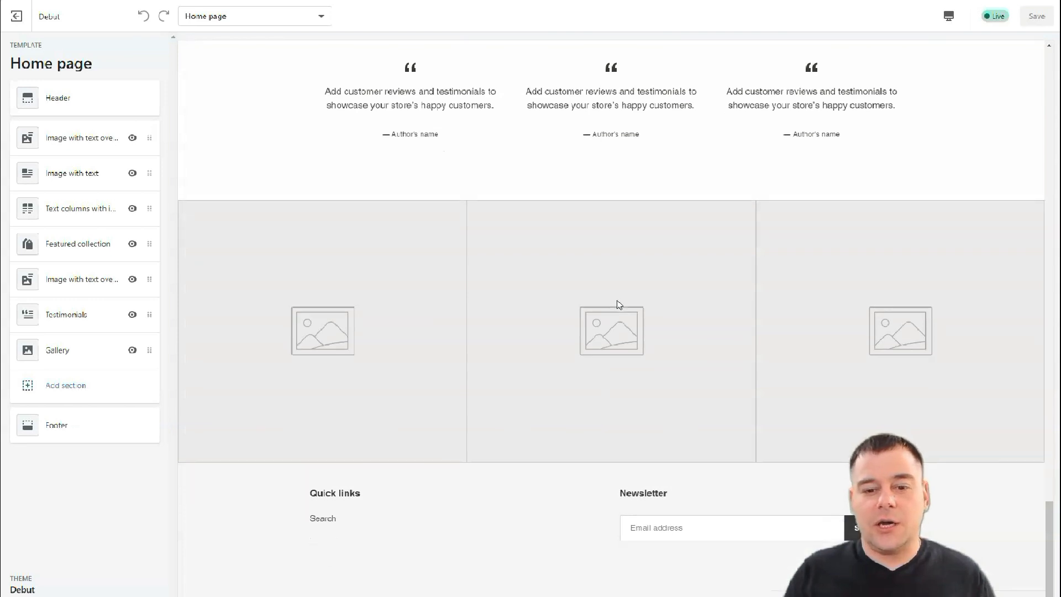
scroll(618, 303, up, 7)
scroll(618, 303, up, 20)
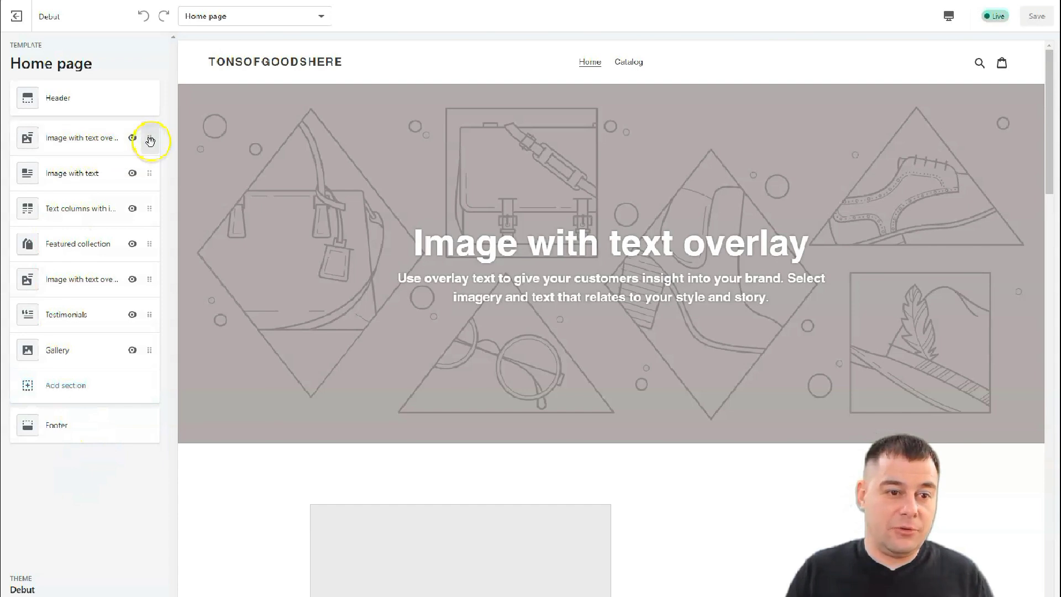
mouse_move(148, 171)
mouse_down()
mouse_move(147, 275)
mouse_move(147, 173)
mouse_up()
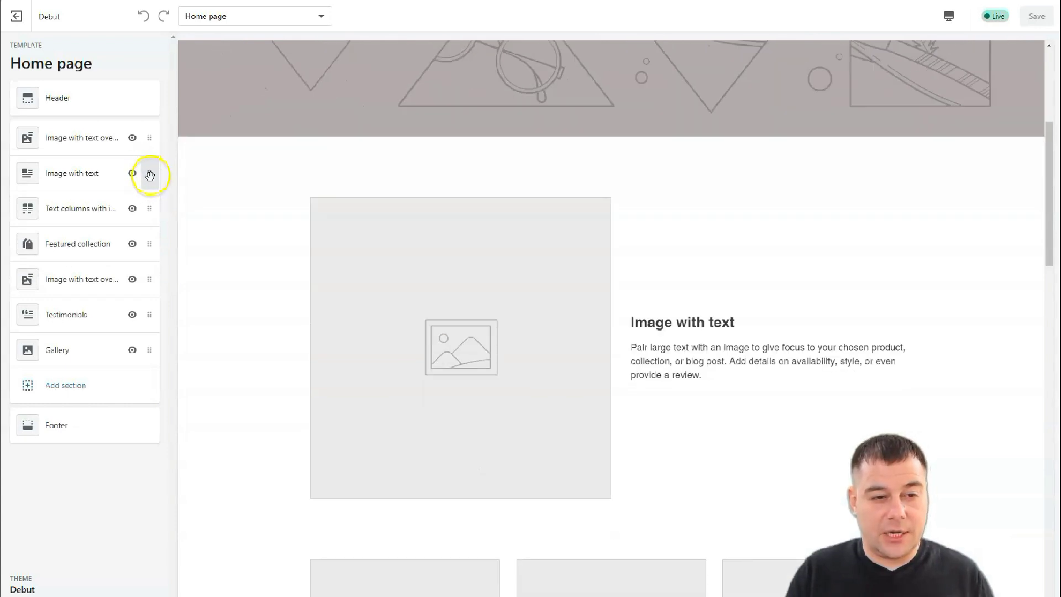
mouse_move(152, 244)
mouse_down()
mouse_move(150, 319)
mouse_move(149, 206)
mouse_move(159, 244)
mouse_up()
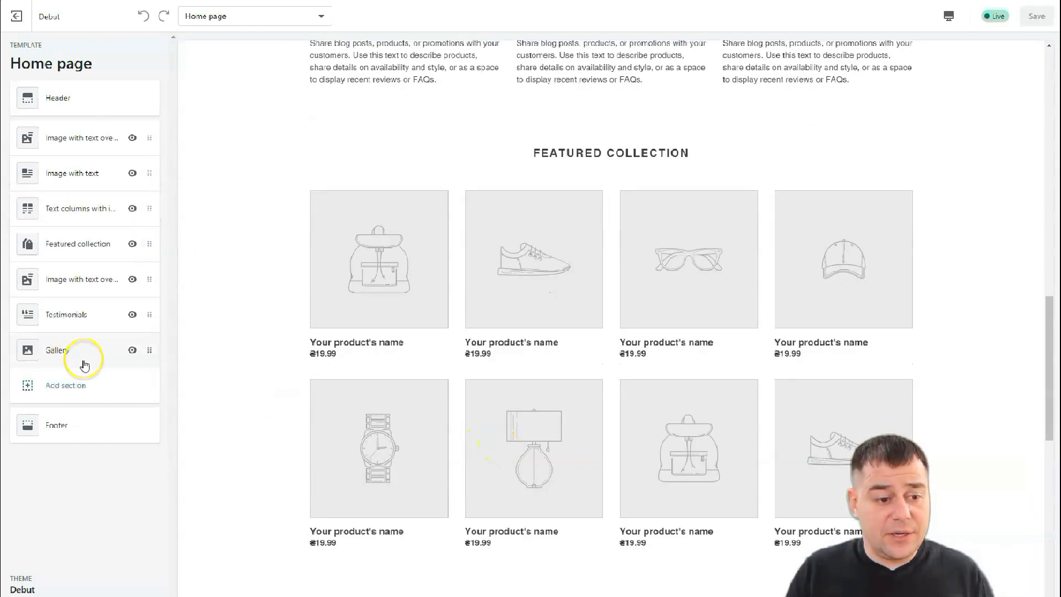
Examine the section types that can be added to the home page without adding one.
click(56, 390)
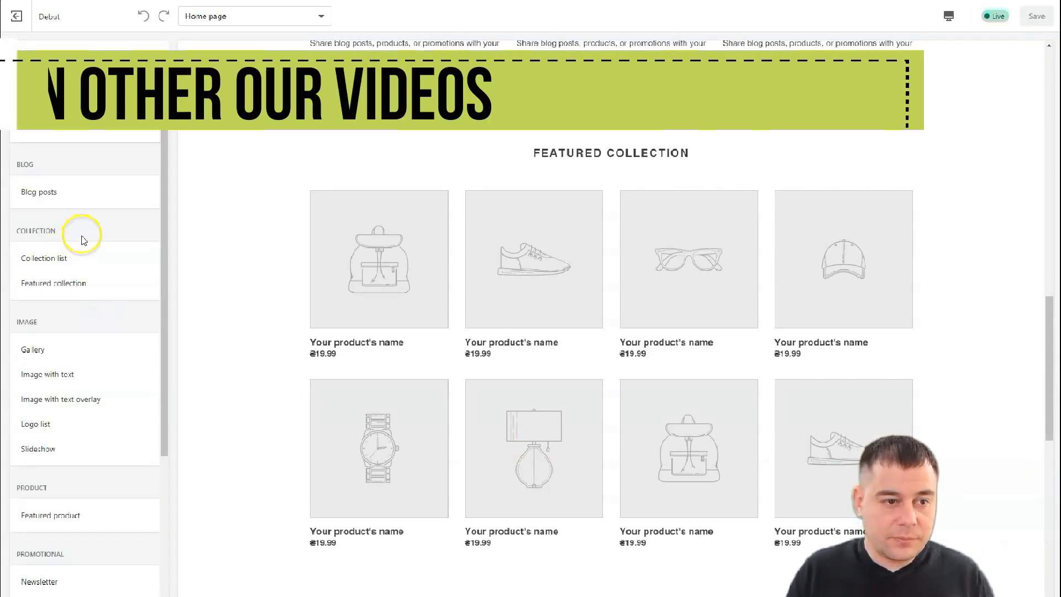
scroll(87, 221, down, 4)
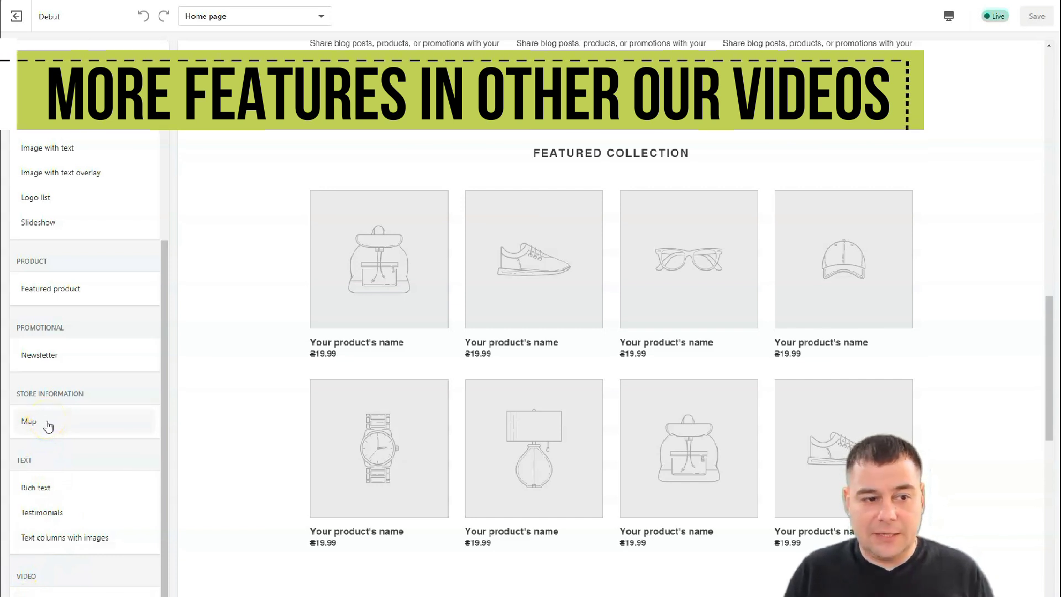
scroll(49, 426, up, 1)
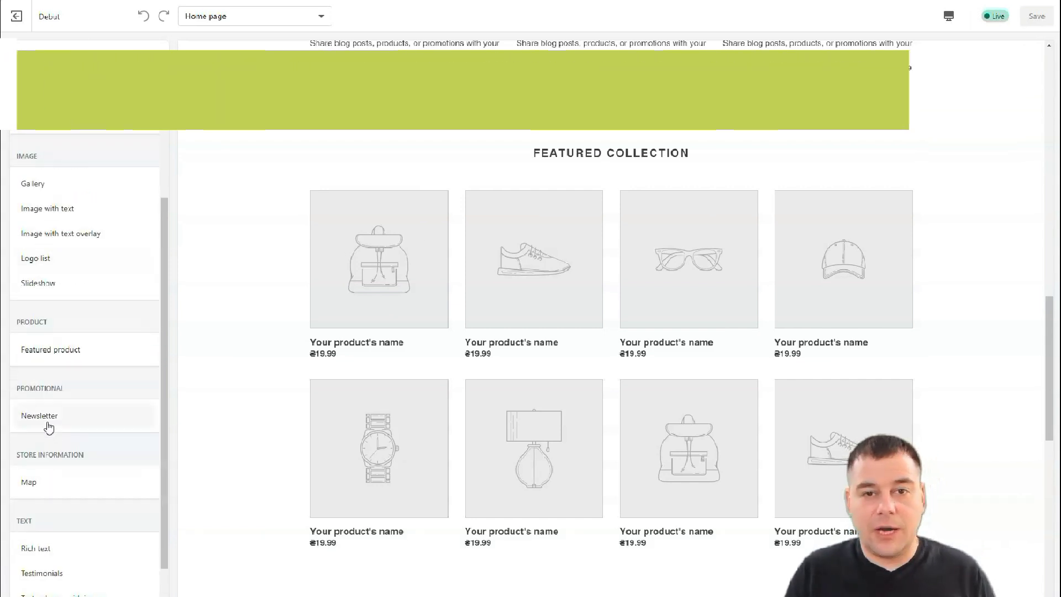
scroll(44, 431, up, 3)
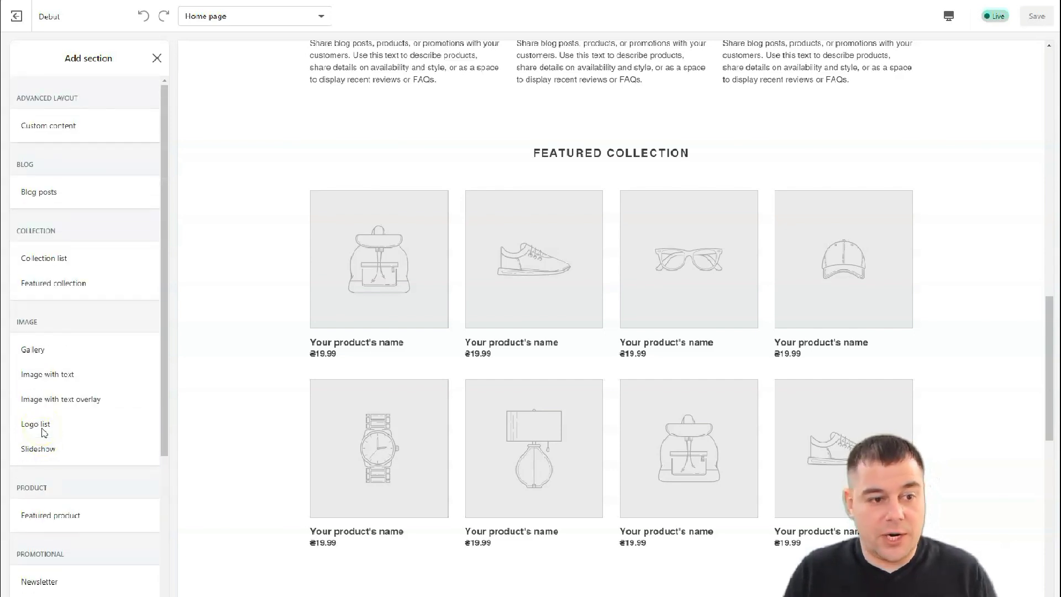
scroll(66, 492, down, 4)
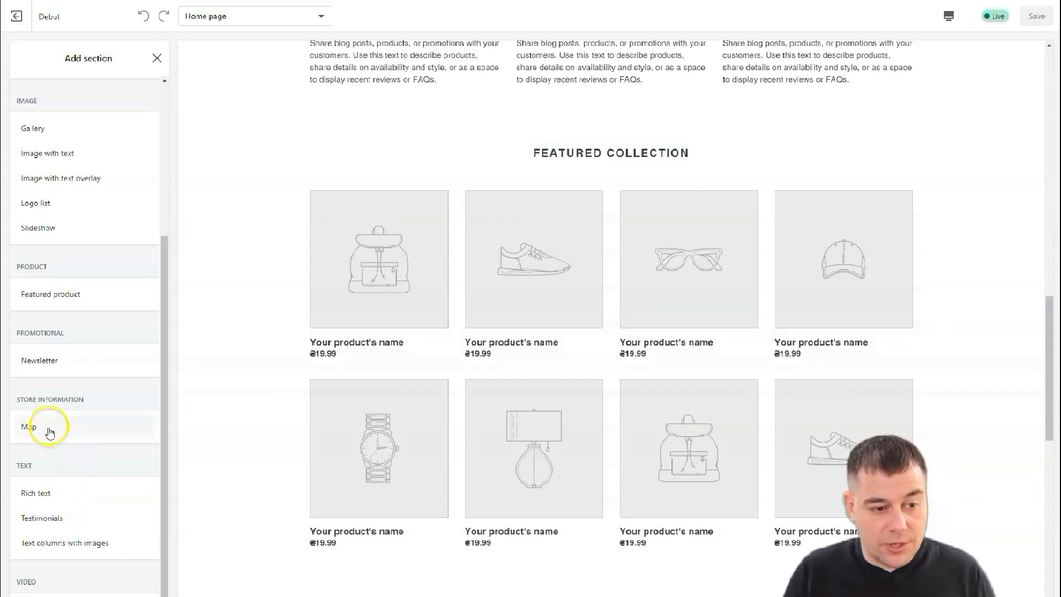
scroll(56, 456, up, 4)
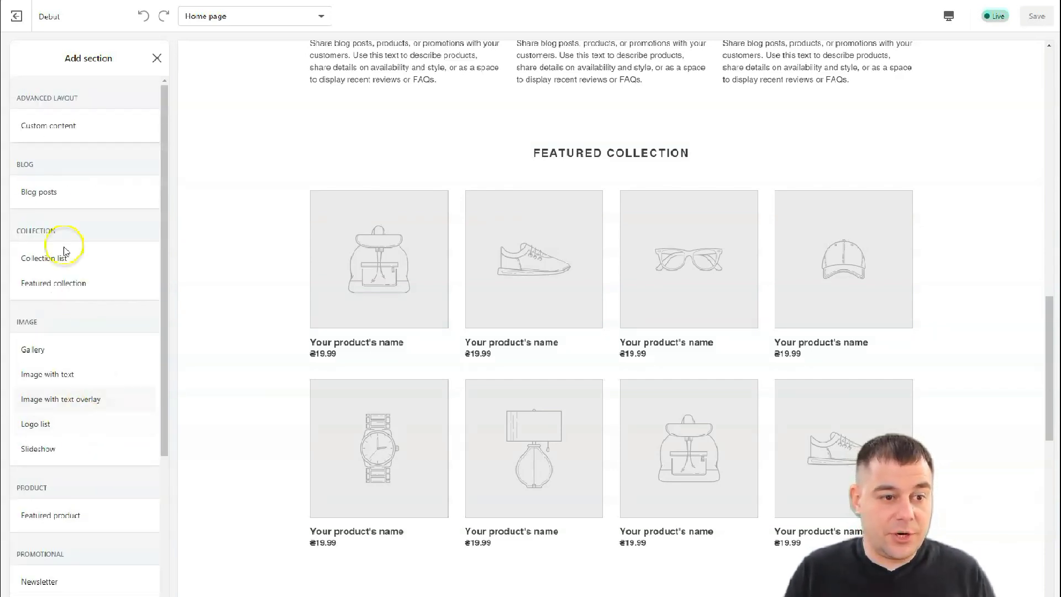
click(157, 60)
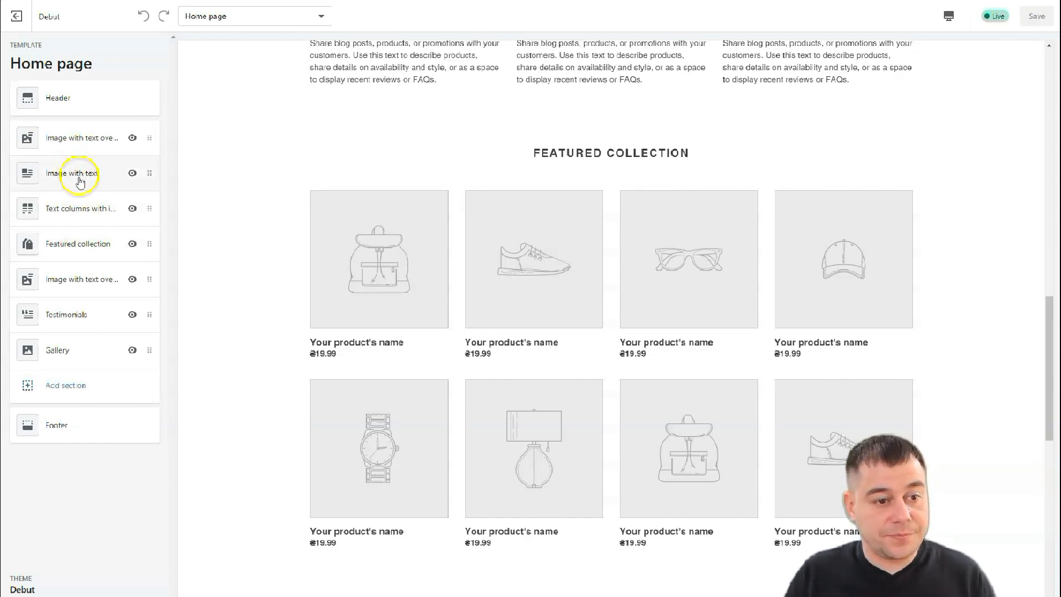
Open the first Image with text overlay section's settings and examine its heading and text in the preview.
click(66, 139)
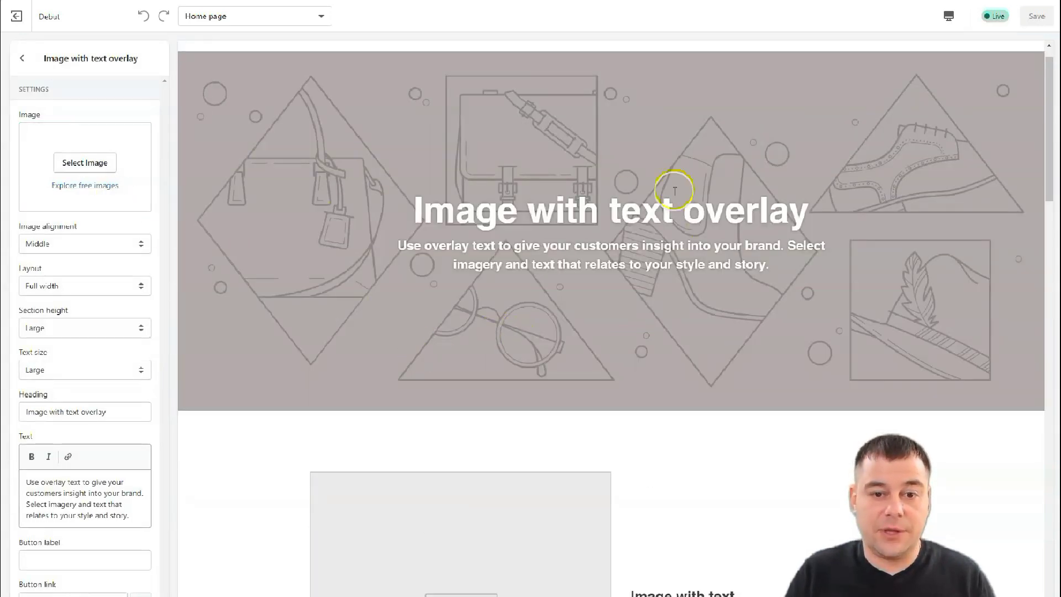
double_click(560, 218)
click(682, 210)
double_click(717, 227)
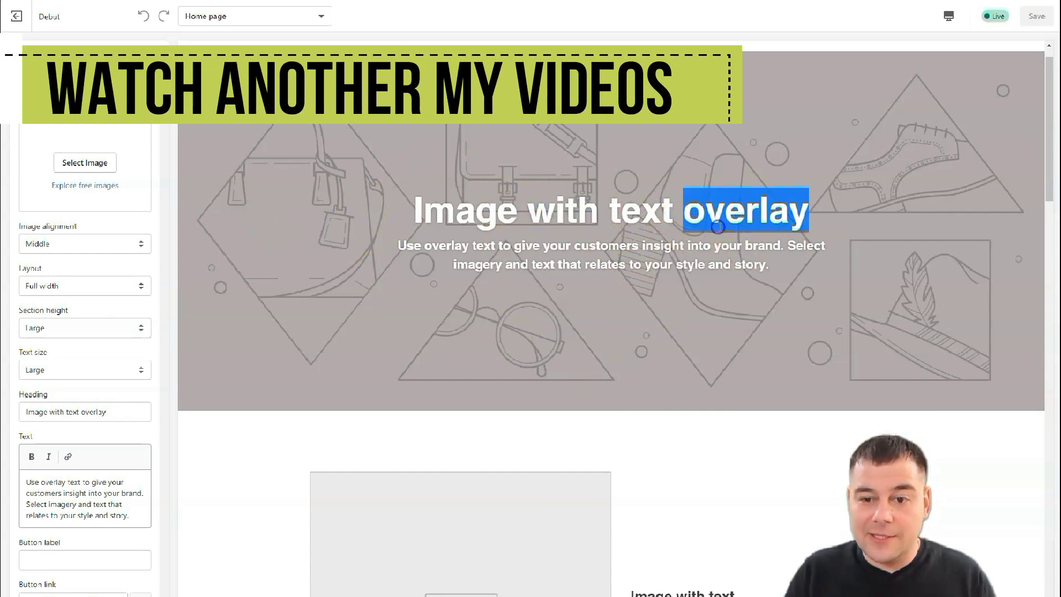
double_click(608, 247)
double_click(546, 264)
click(560, 301)
scroll(341, 263, up, 2)
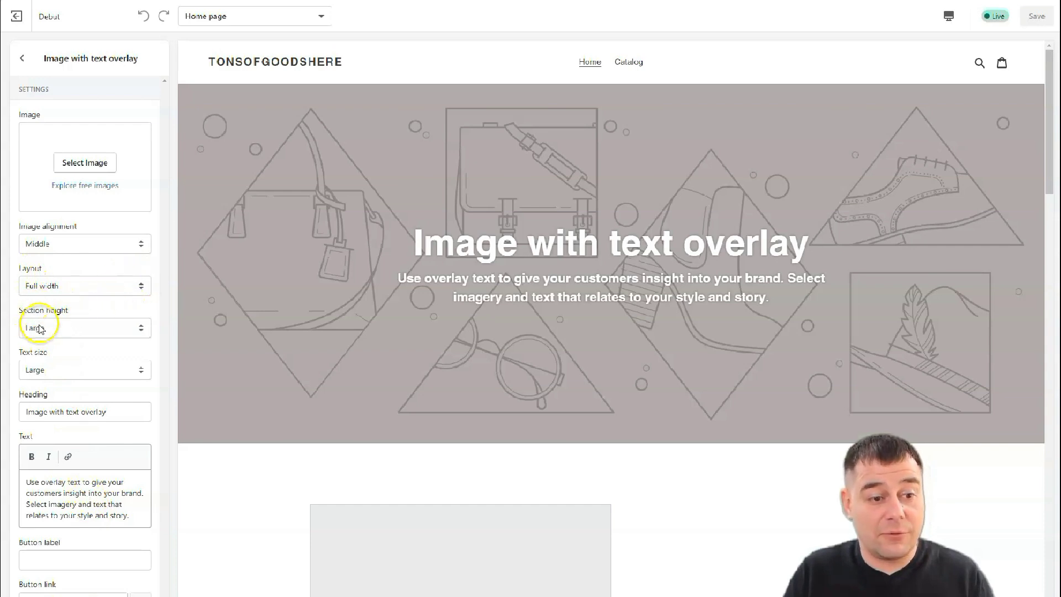
Try the Extra Small and Large section heights for the image with text overlay, ending with Extra Large.
click(142, 327)
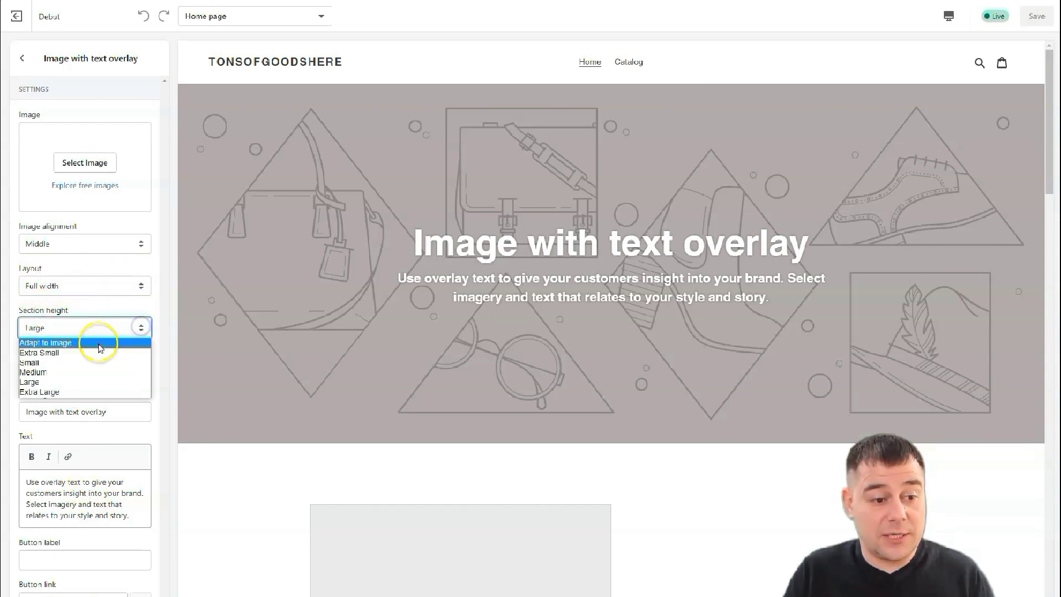
click(70, 353)
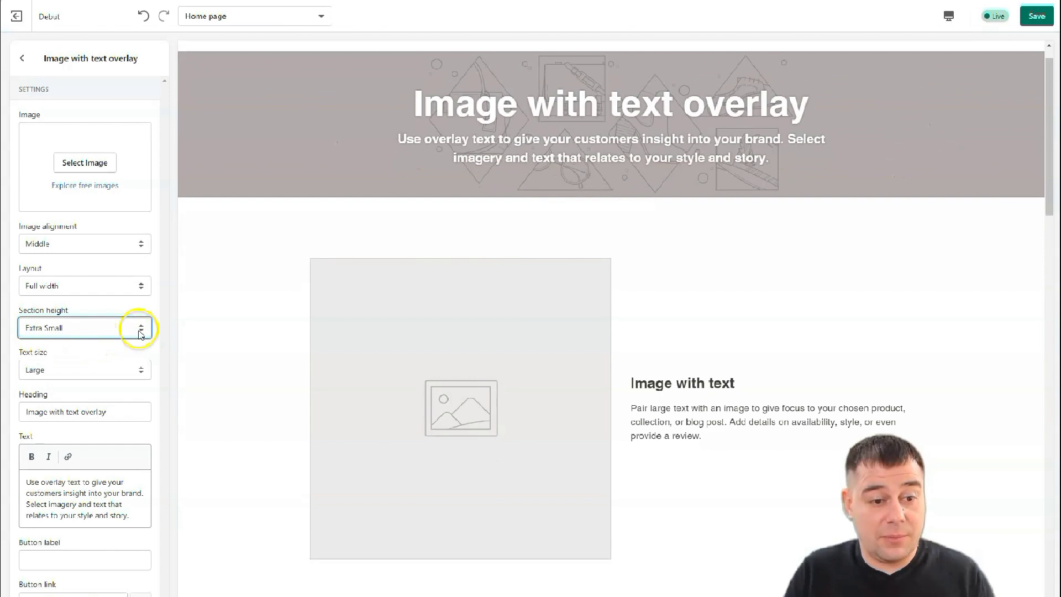
click(145, 331)
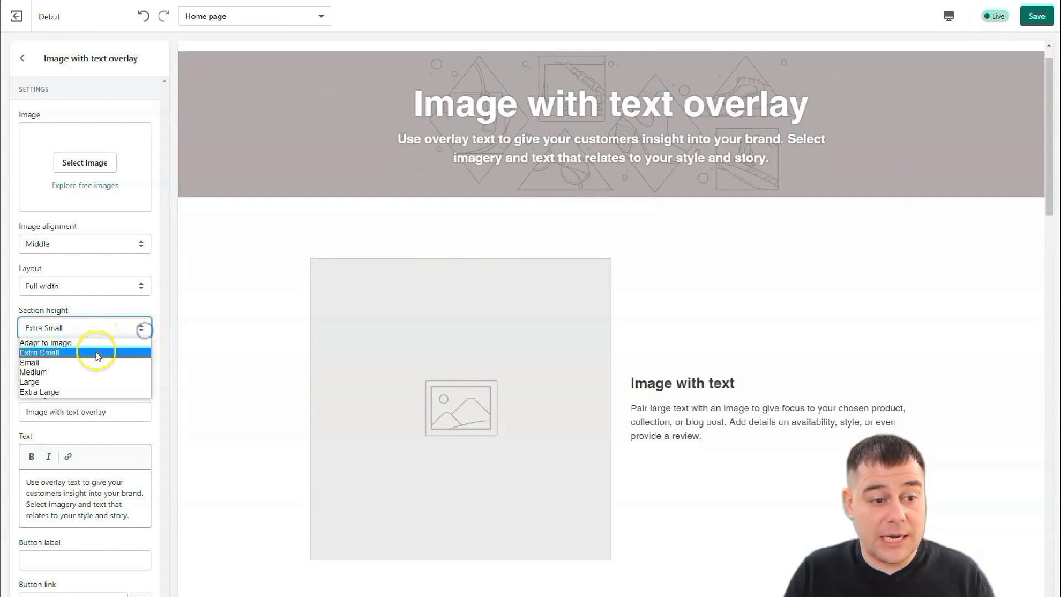
click(70, 380)
click(142, 327)
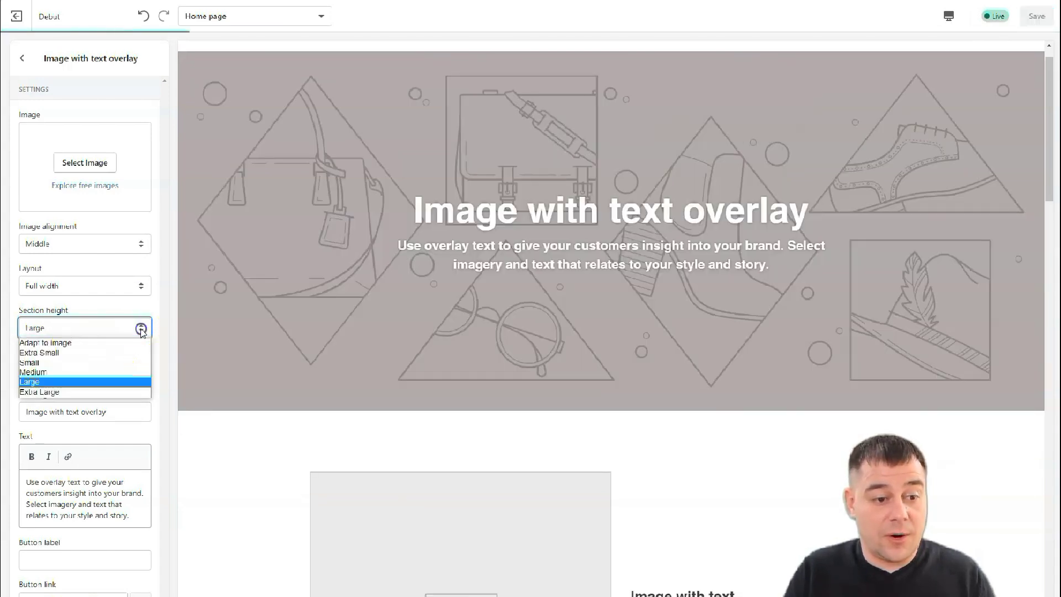
click(71, 392)
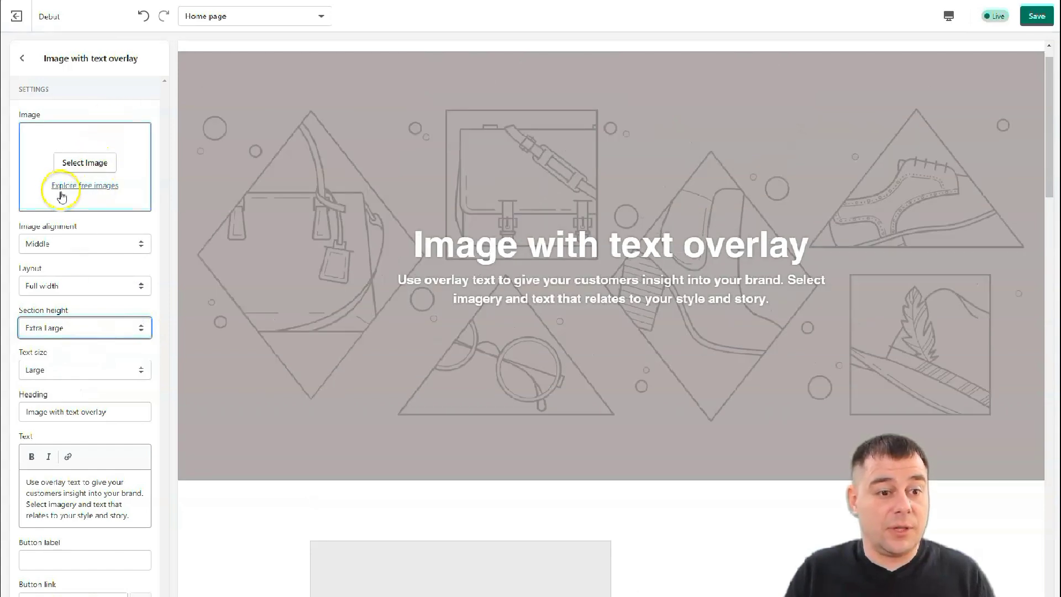
Try a coffee beans picture from the free Coffee images as the overlay section's image and close the image picker.
click(77, 188)
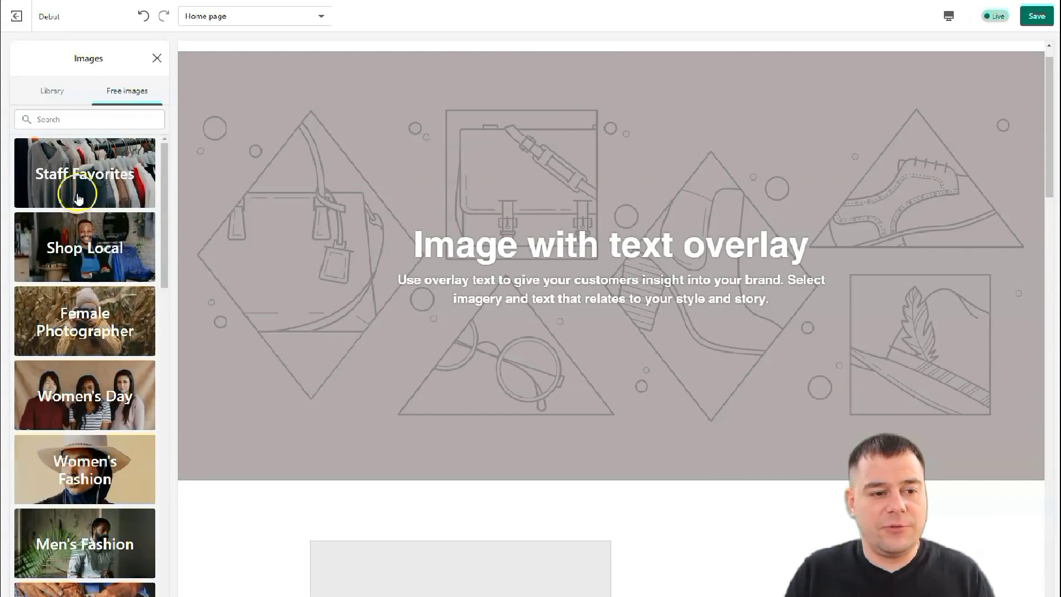
scroll(94, 271, down, 5)
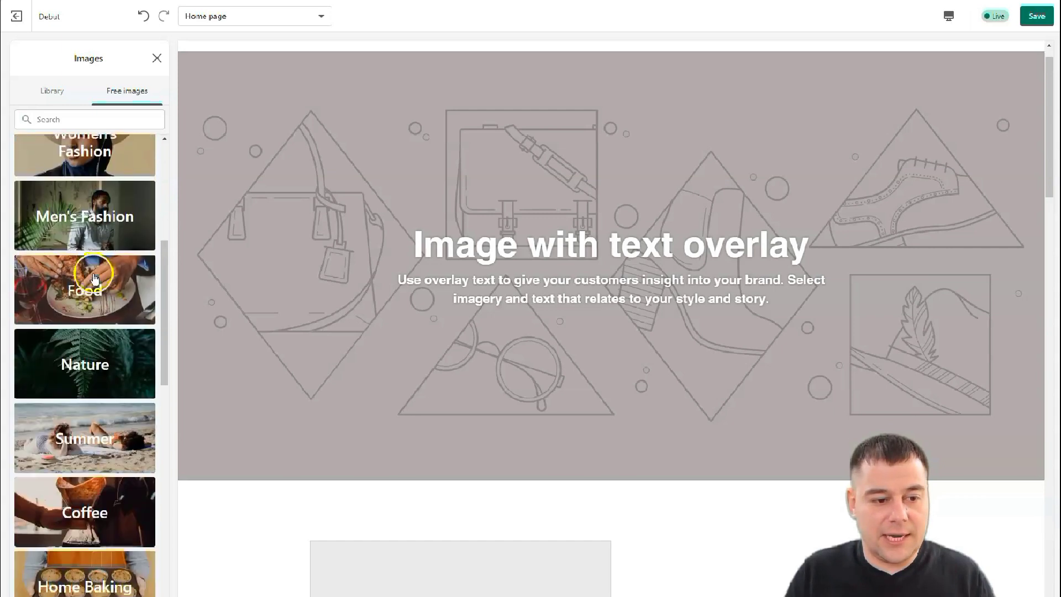
scroll(88, 359, down, 4)
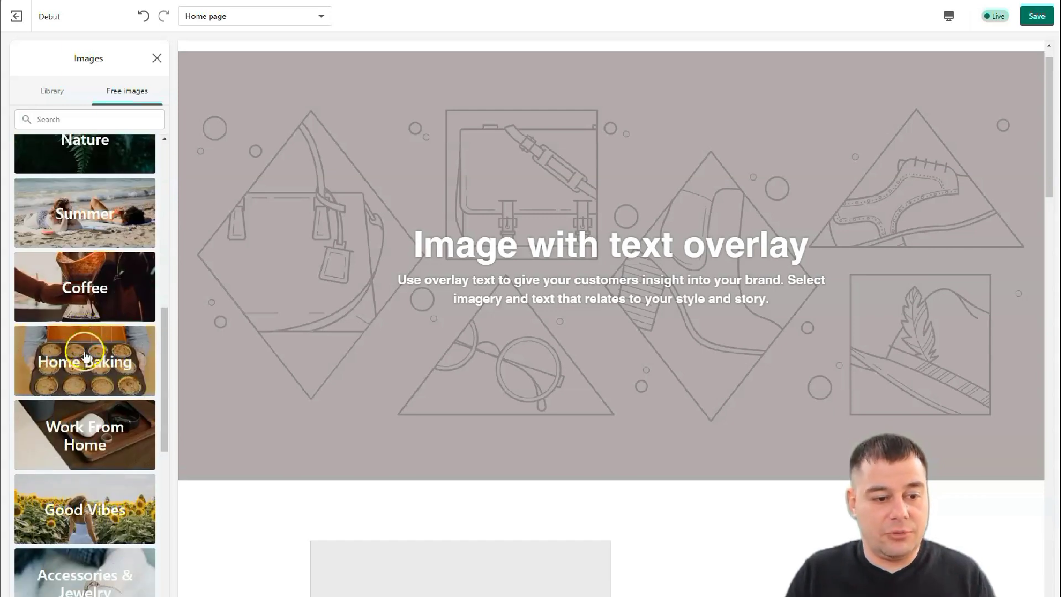
click(80, 284)
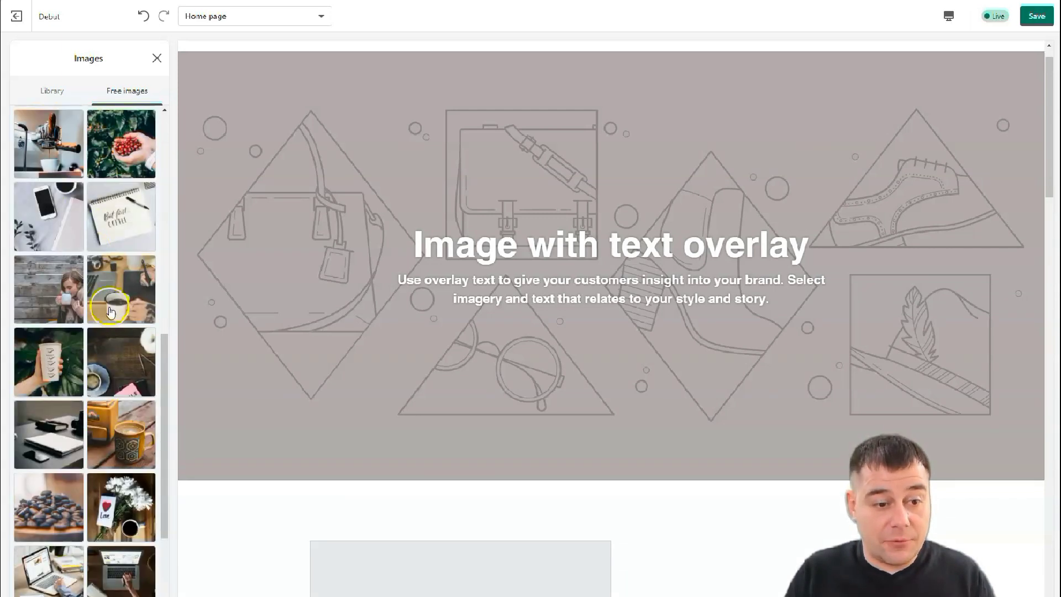
scroll(105, 329, down, 3)
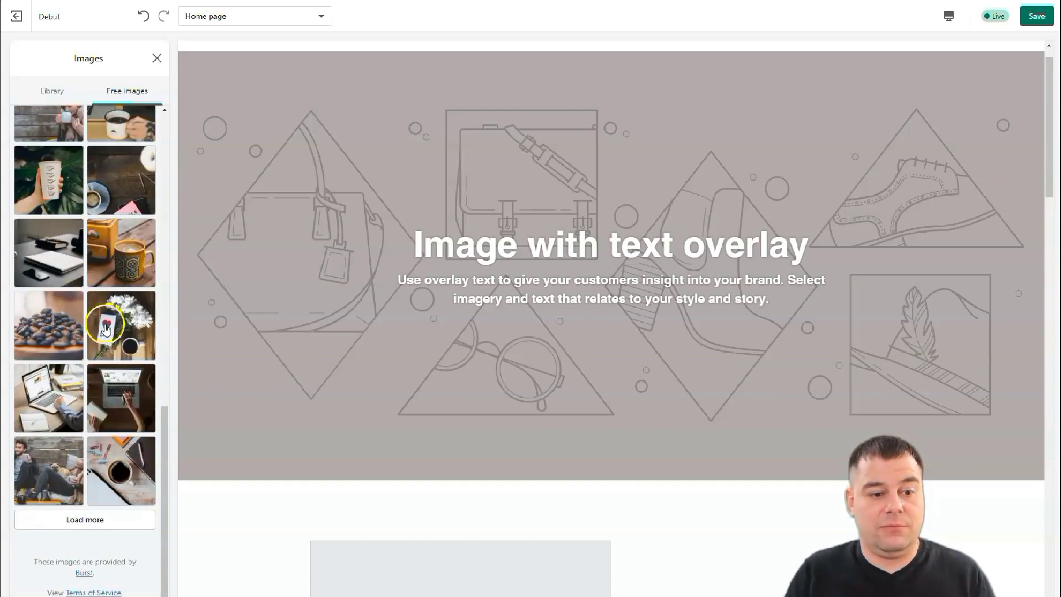
click(87, 520)
scroll(110, 359, down, 7)
click(44, 155)
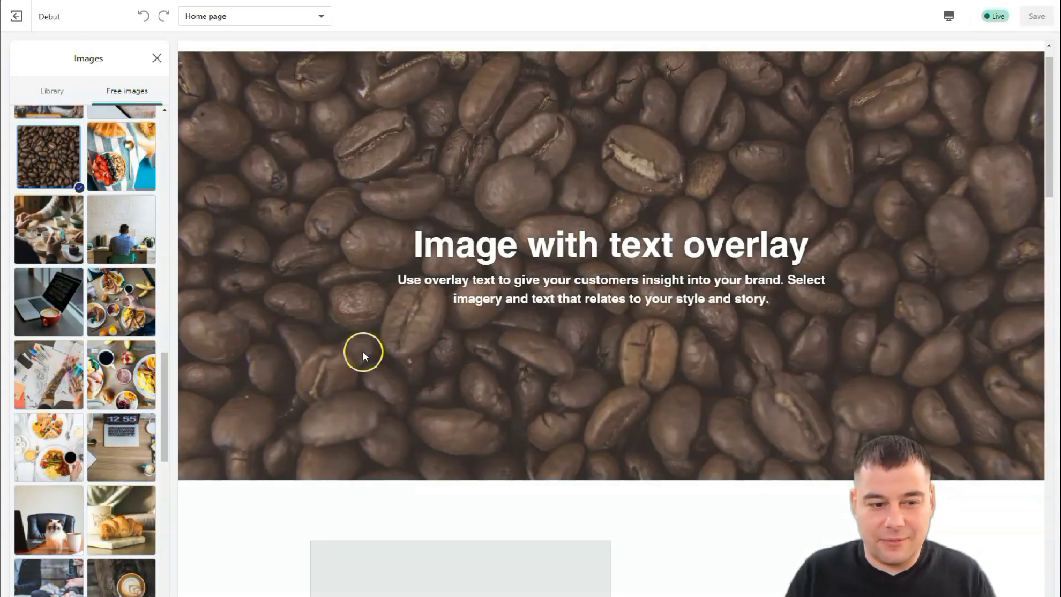
drag(165, 376, 164, 182)
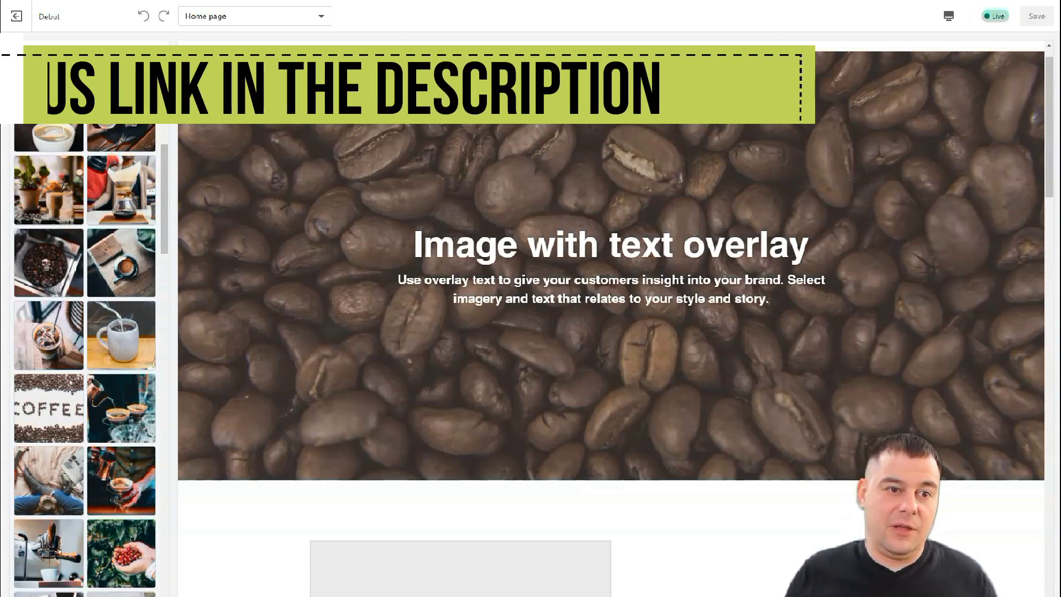
click(158, 45)
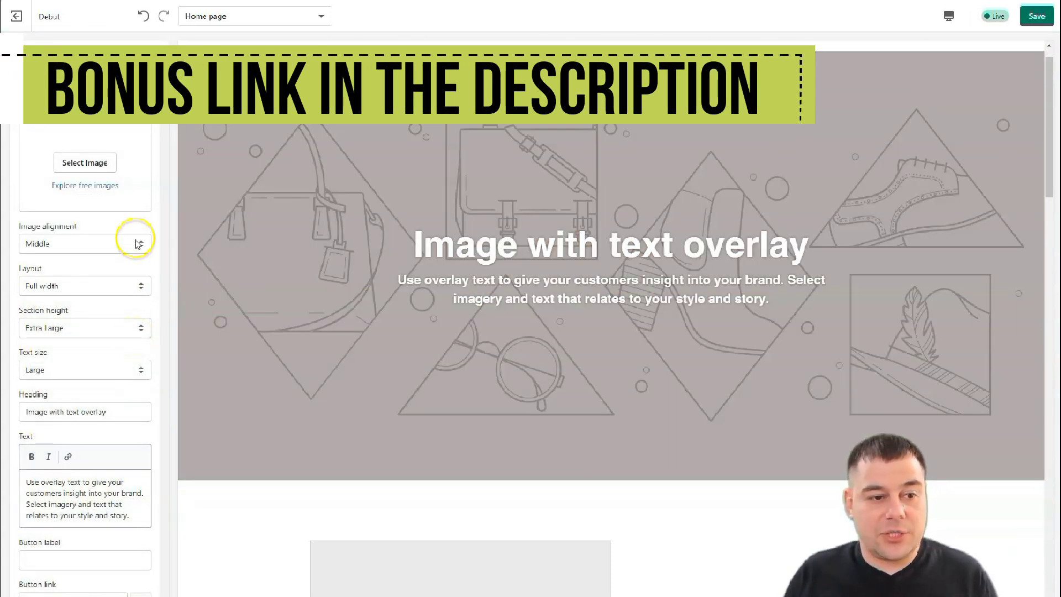
Browse the Food category of the free images without choosing a picture, and return to the home page's section list.
click(93, 188)
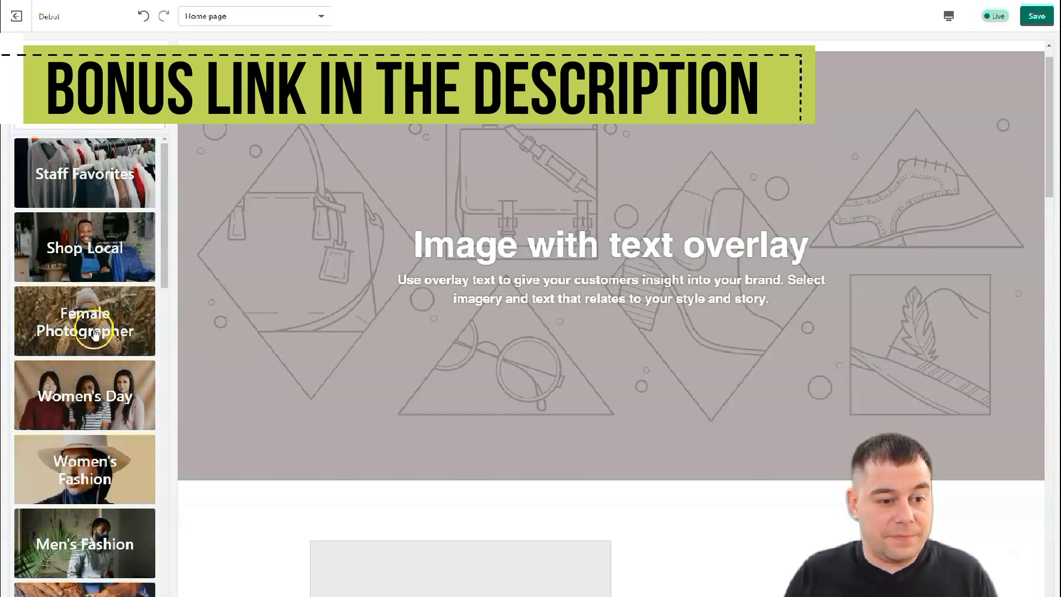
scroll(108, 419, down, 3)
scroll(108, 420, down, 3)
click(84, 296)
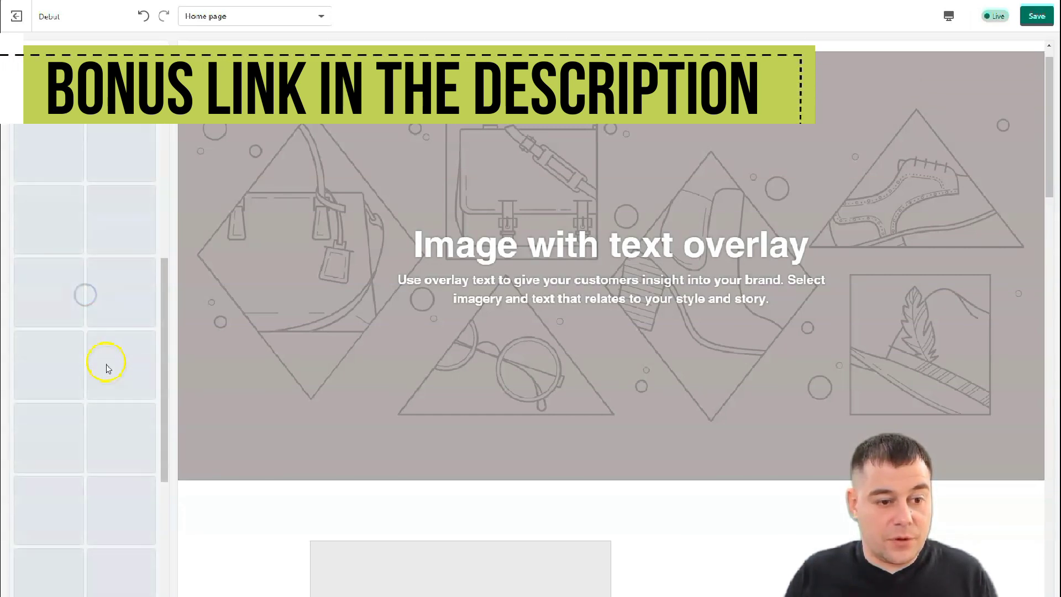
drag(166, 367, 164, 547)
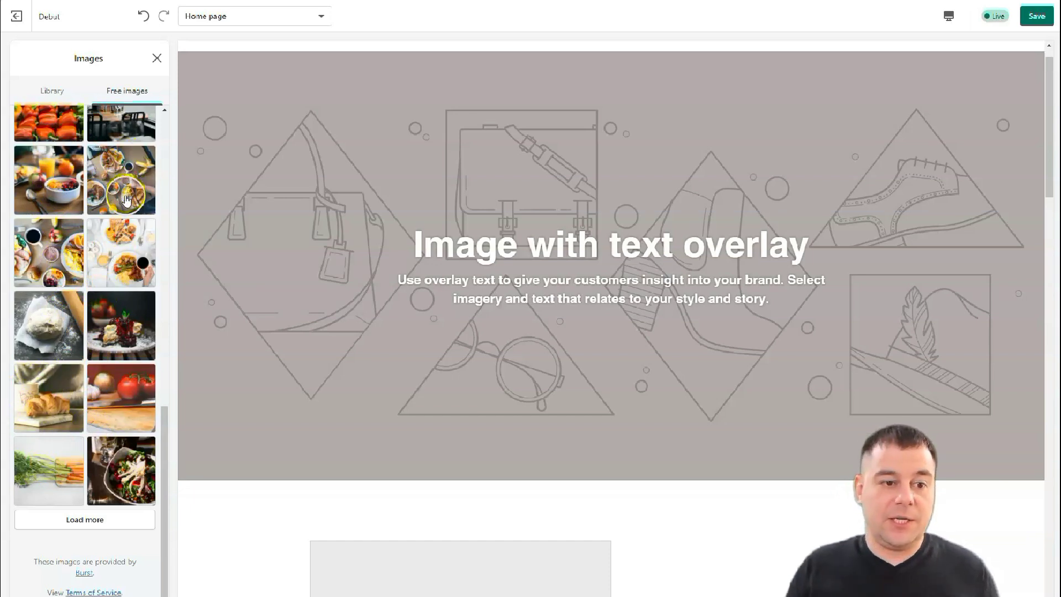
scroll(113, 228, up, 15)
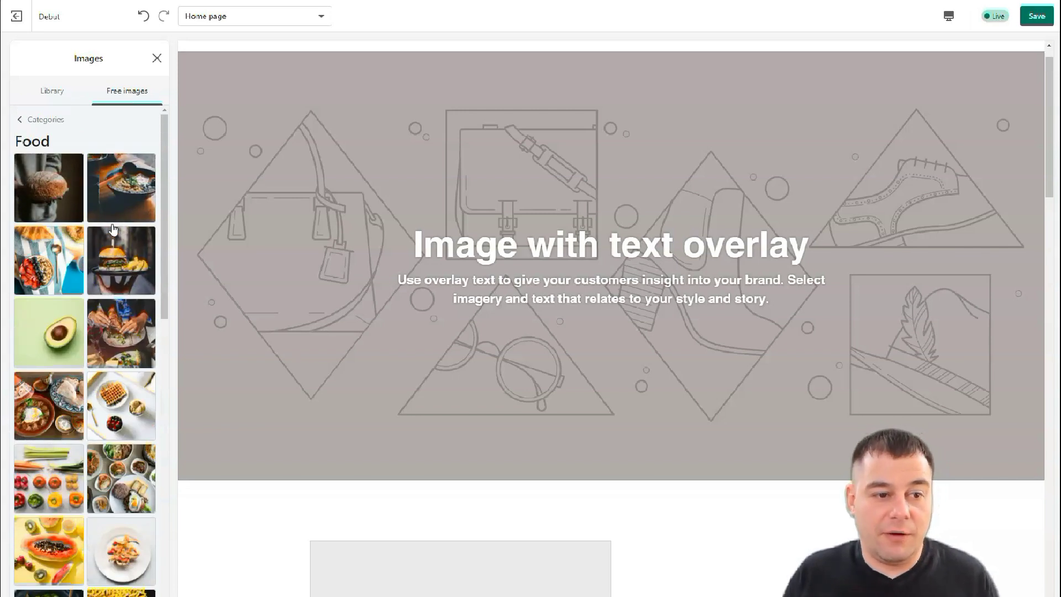
click(157, 57)
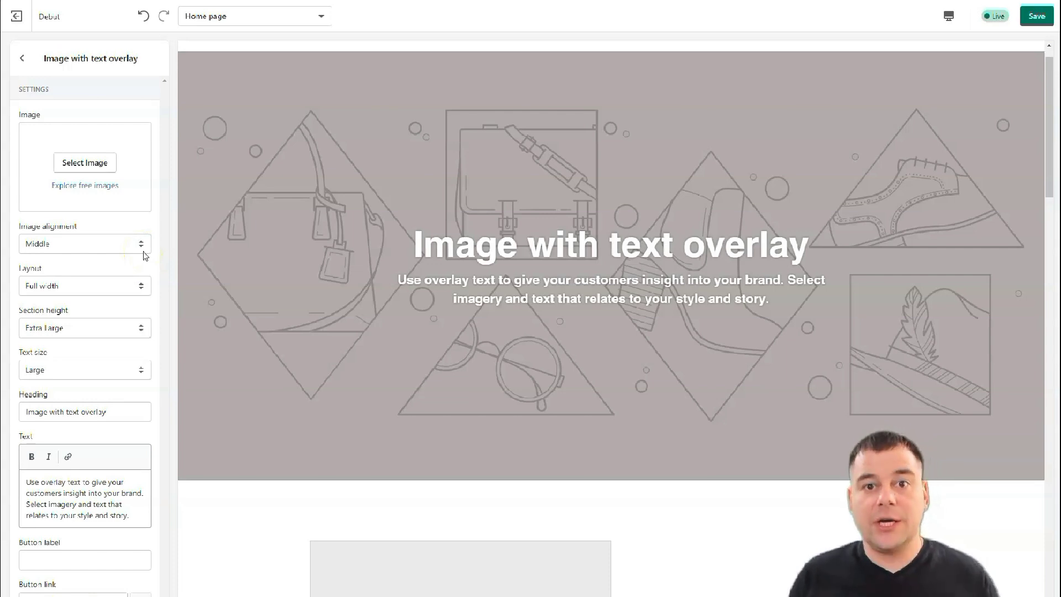
click(117, 152)
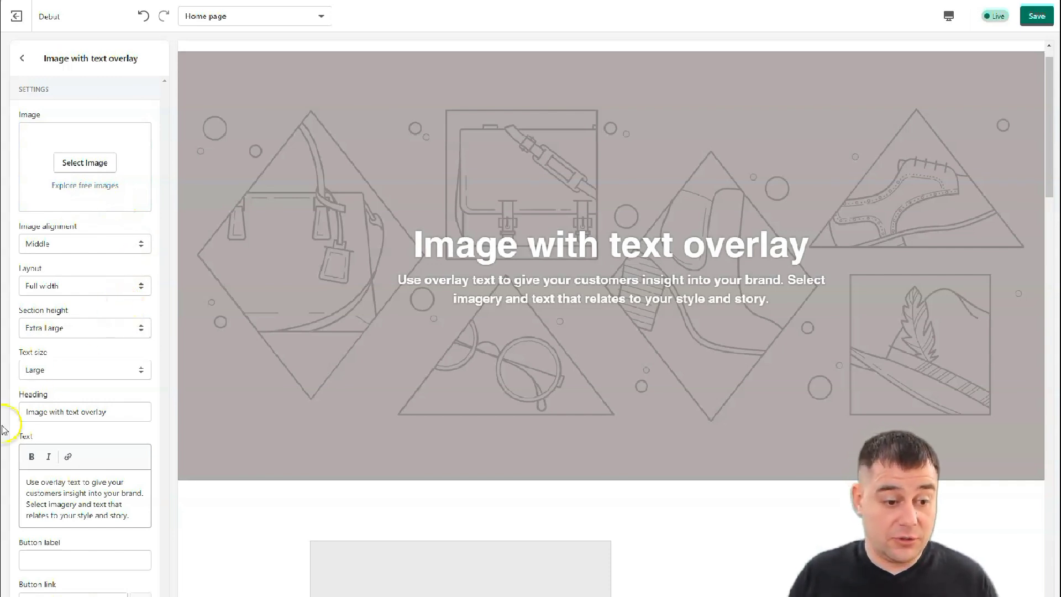
click(22, 58)
Remove the Testimonials section from the home page and check the page preview.
mouse_move(150, 315)
mouse_down()
mouse_move(150, 243)
mouse_move(151, 299)
mouse_move(163, 305)
mouse_up()
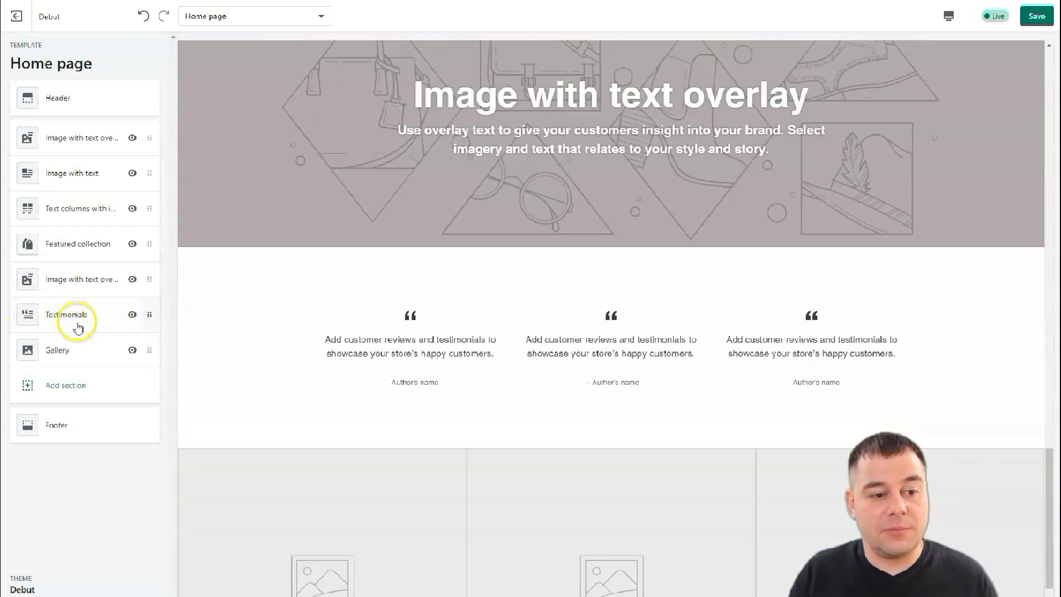
click(88, 313)
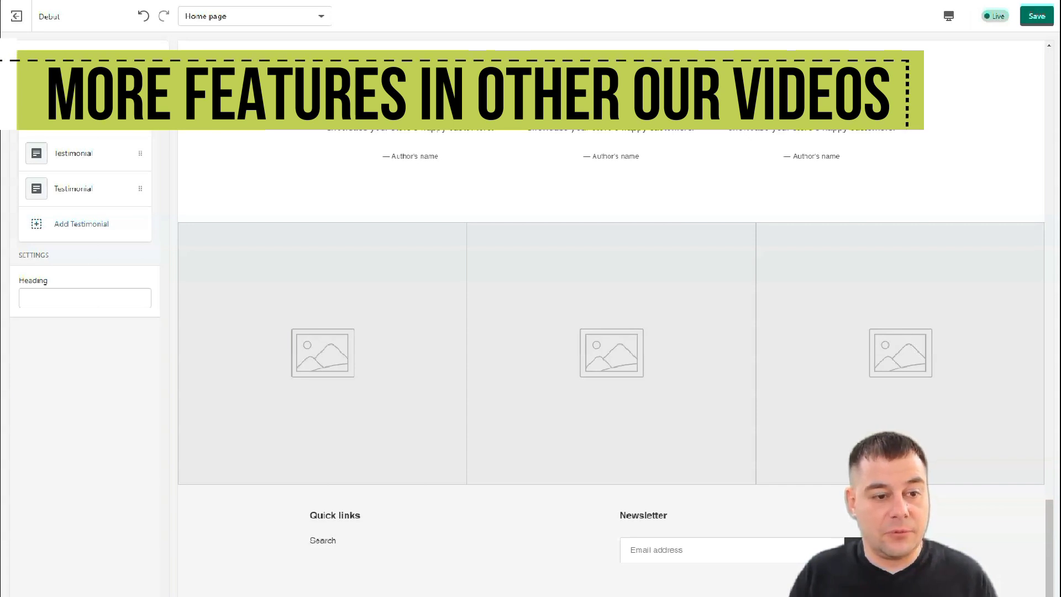
click(129, 489)
scroll(480, 360, up, 10)
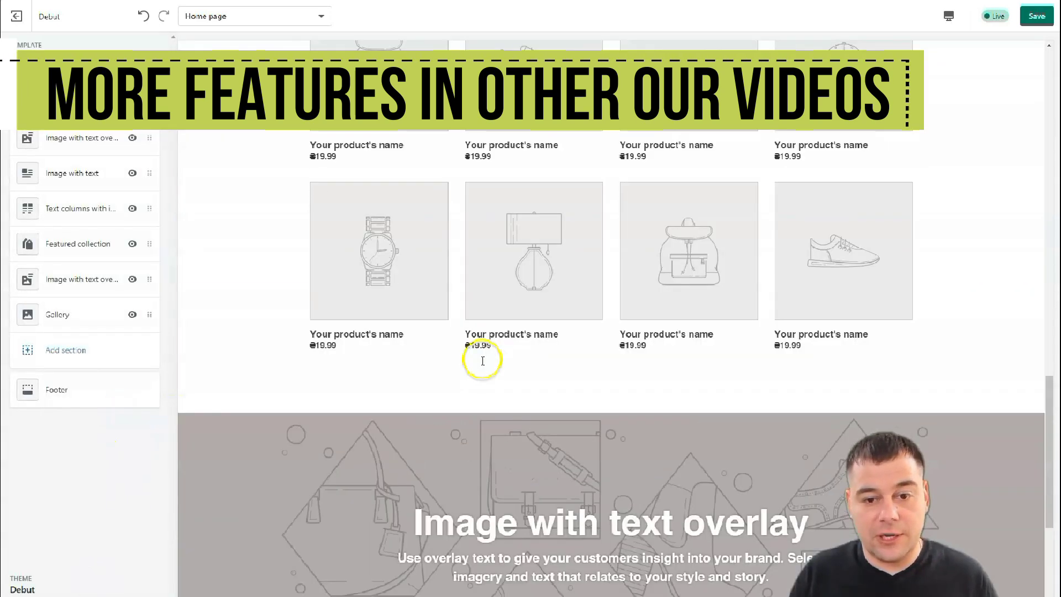
scroll(484, 360, down, 8)
scroll(497, 365, up, 12)
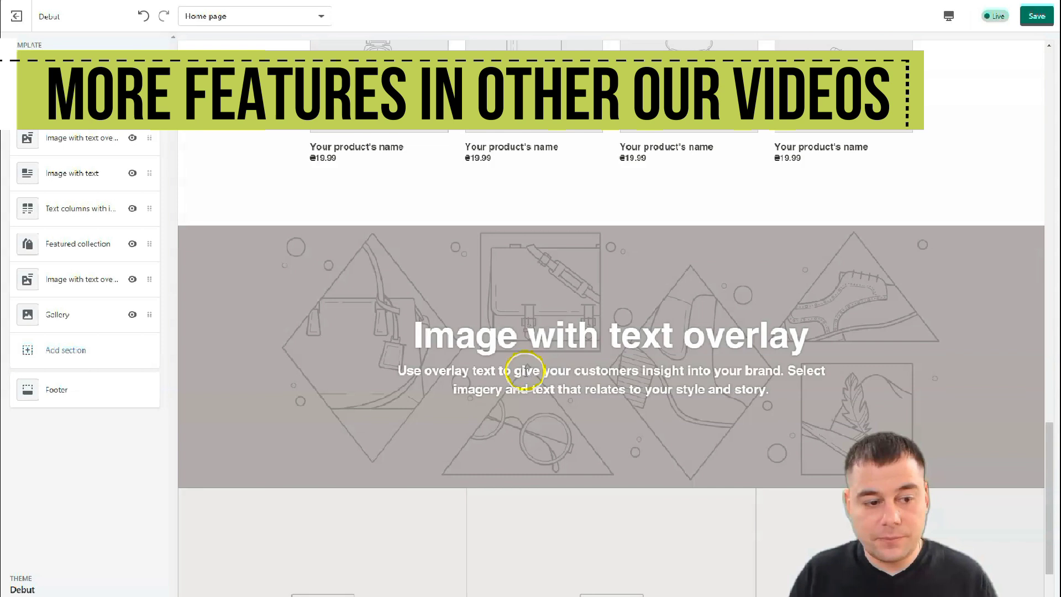
scroll(528, 387, up, 10)
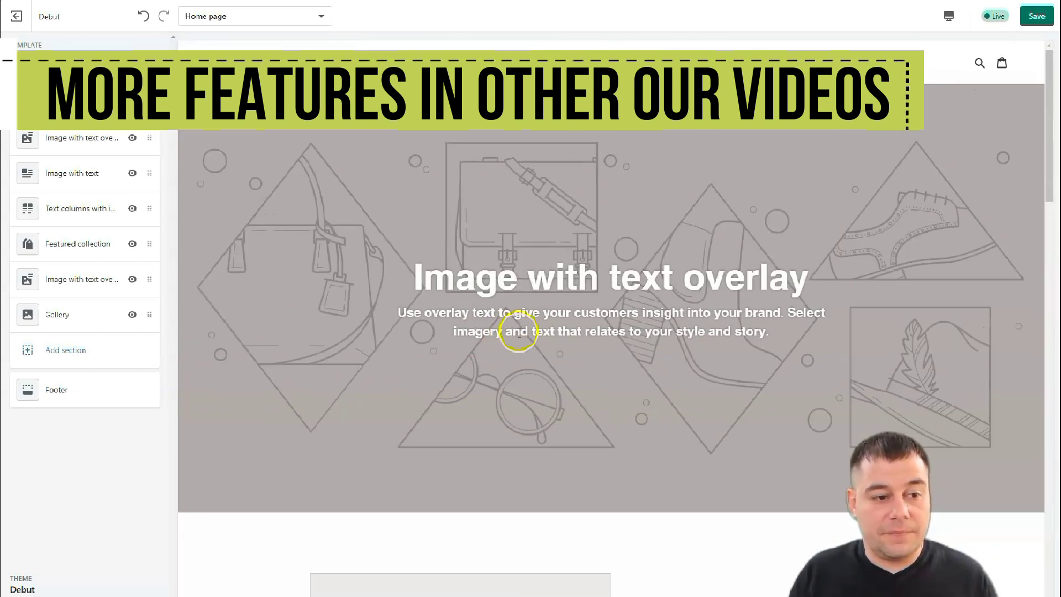
Set the image alignment of the Image with text section to Right.
click(73, 173)
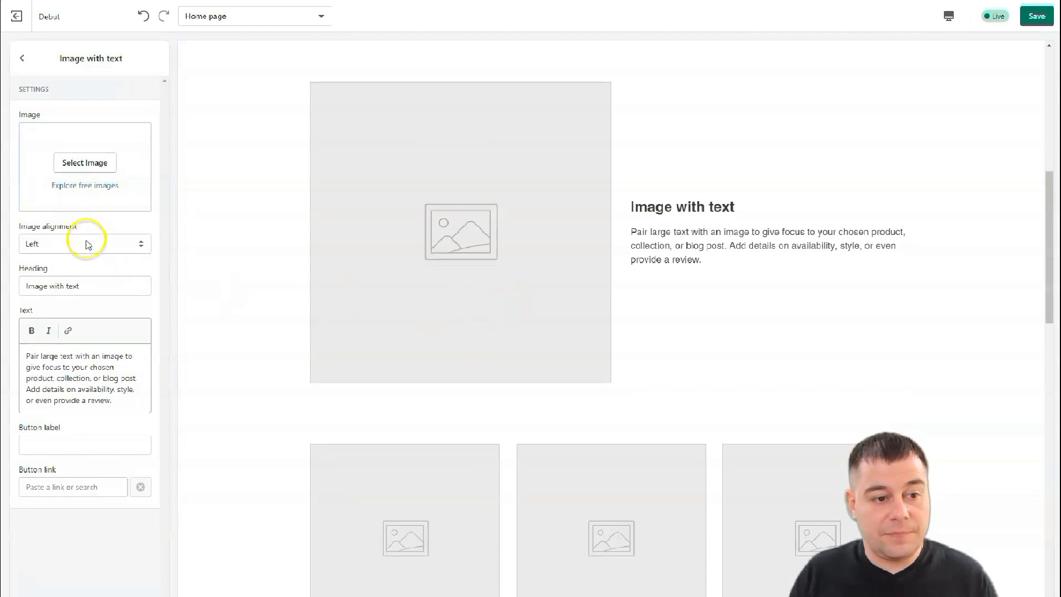
click(133, 253)
click(134, 270)
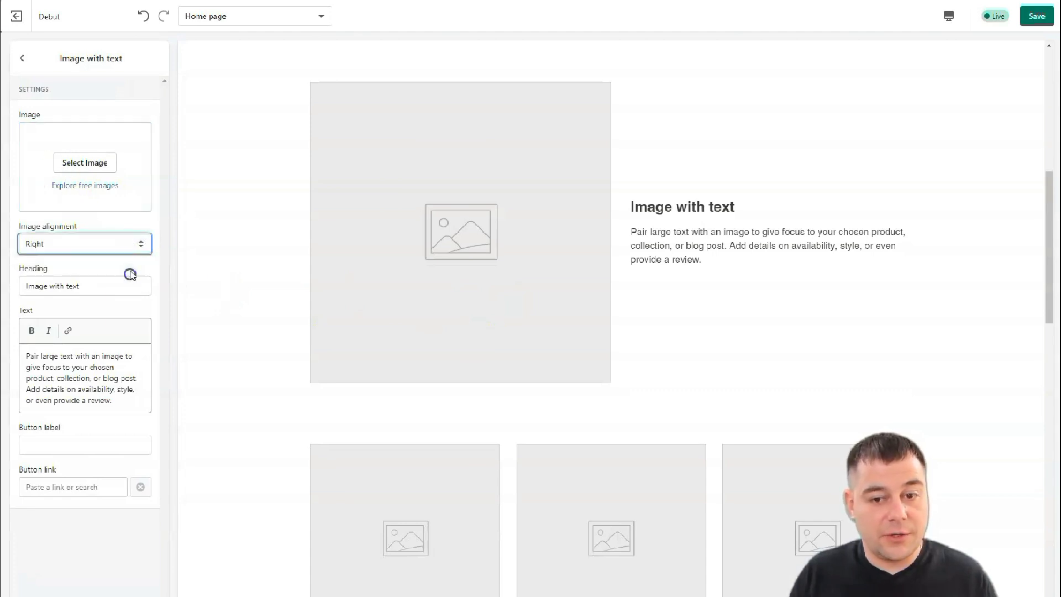
click(23, 58)
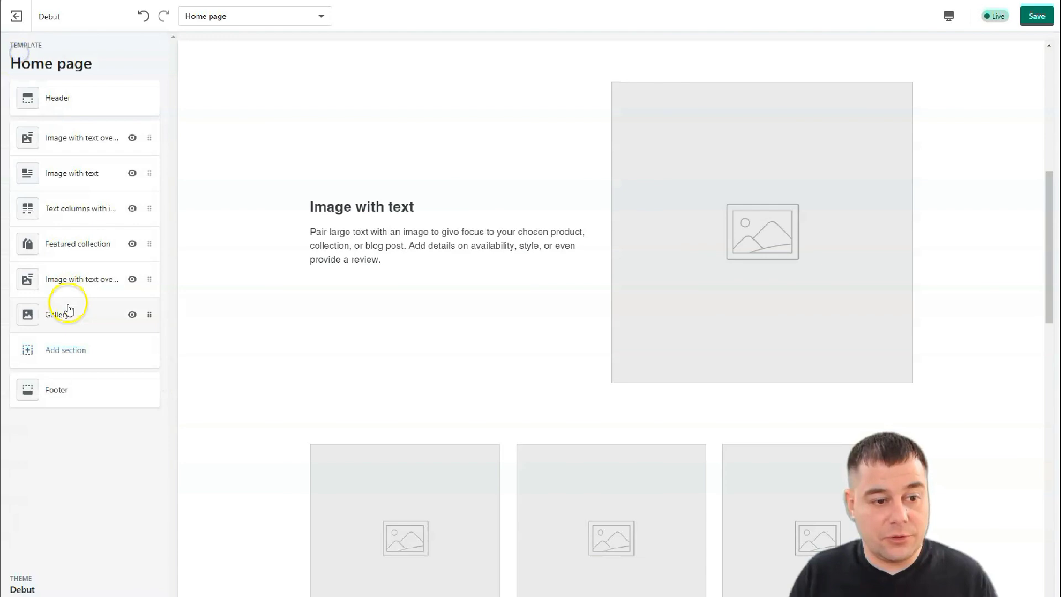
View the Featured collection section's settings and leave the theme editor without saving.
click(67, 247)
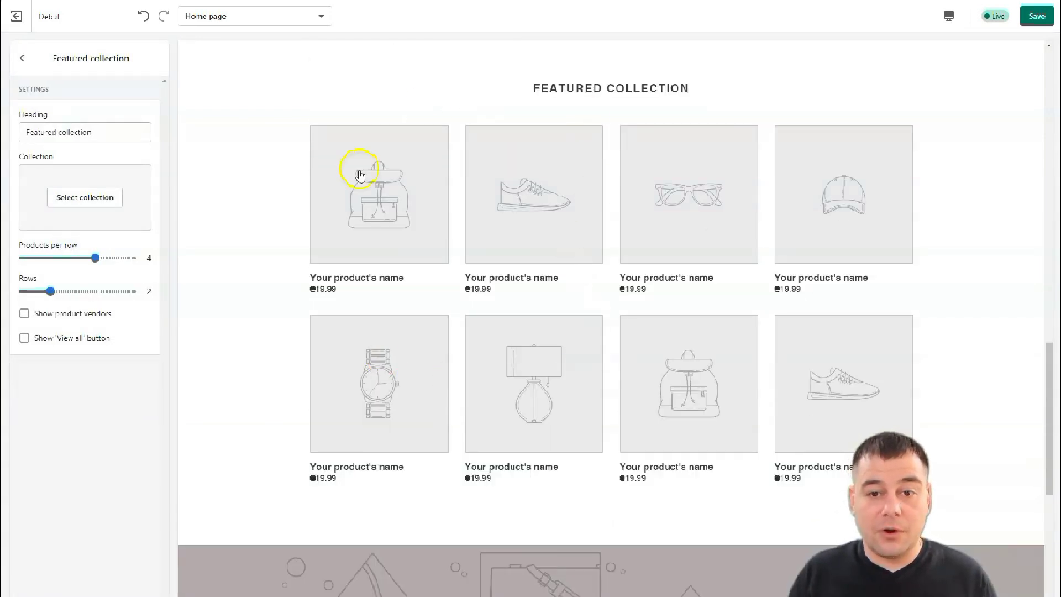
click(24, 59)
click(17, 19)
click(671, 374)
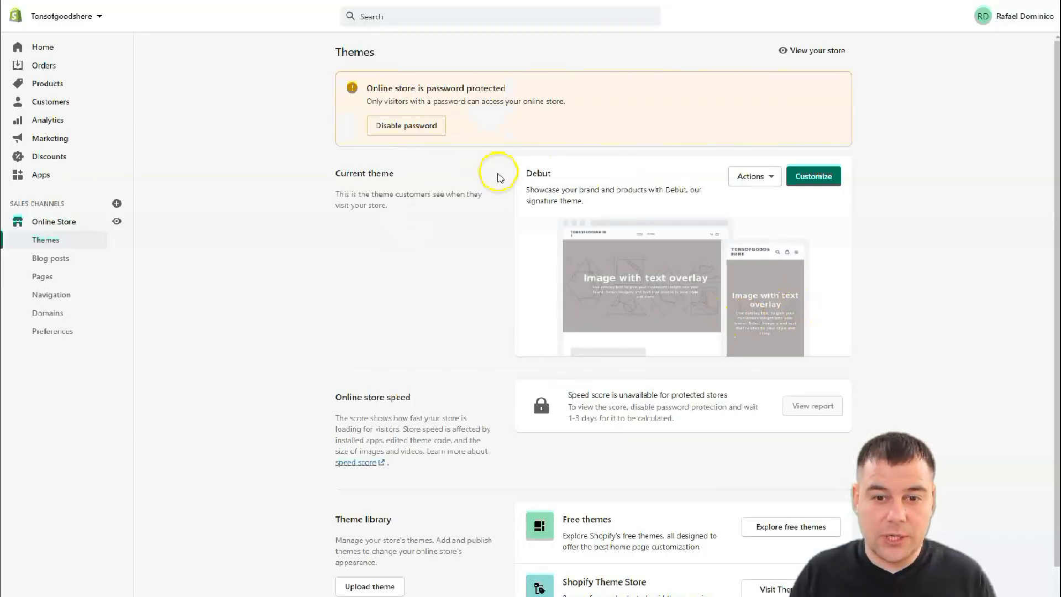
Open a new product form from the Products page and examine its fields down to inventory, shipping and customs information.
click(29, 85)
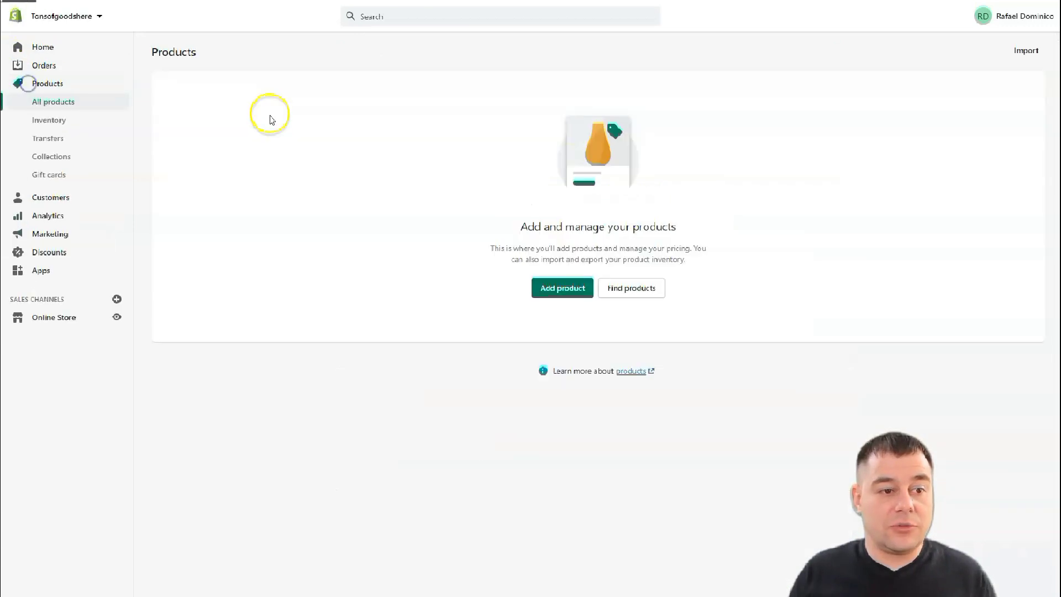
click(563, 289)
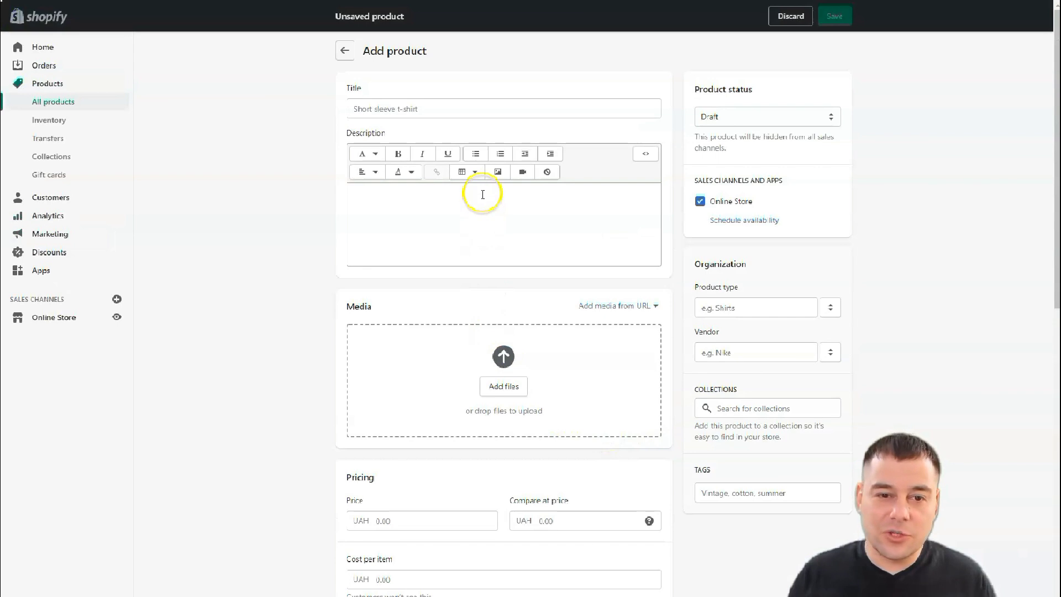
scroll(528, 343, down, 5)
scroll(533, 344, down, 4)
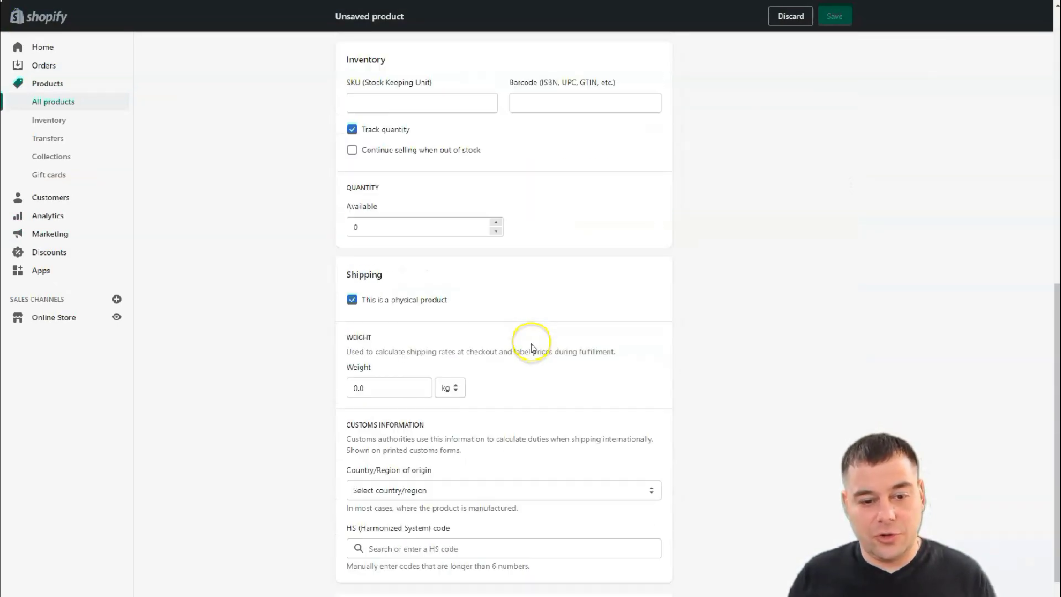
Examine the rest of the new product form, then review its title, description, media and pricing fields again.
scroll(541, 350, down, 4)
scroll(550, 360, up, 7)
scroll(554, 367, up, 6)
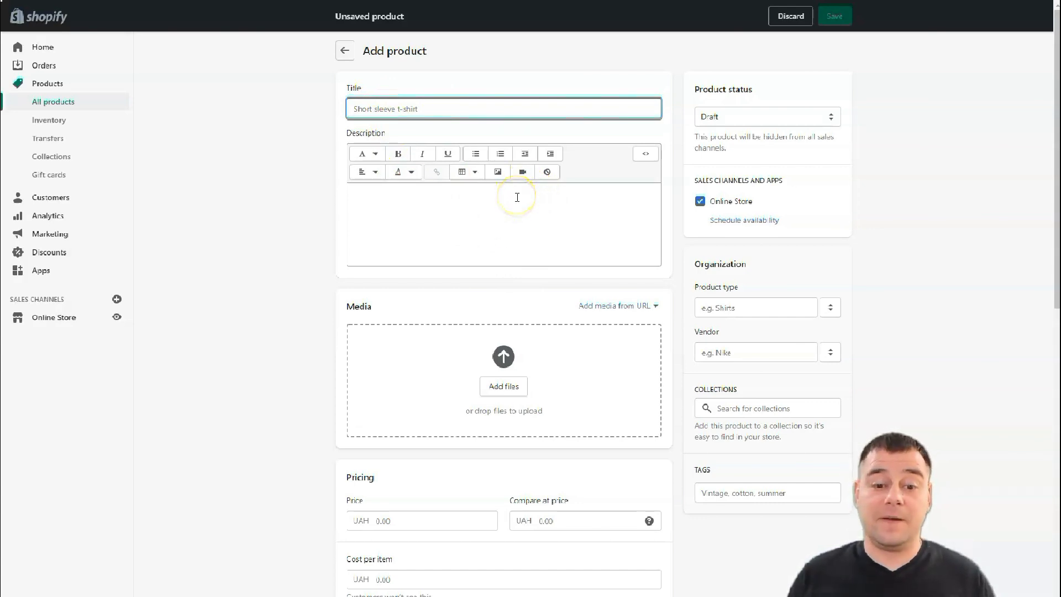
scroll(489, 285, down, 2)
scroll(503, 310, up, 1)
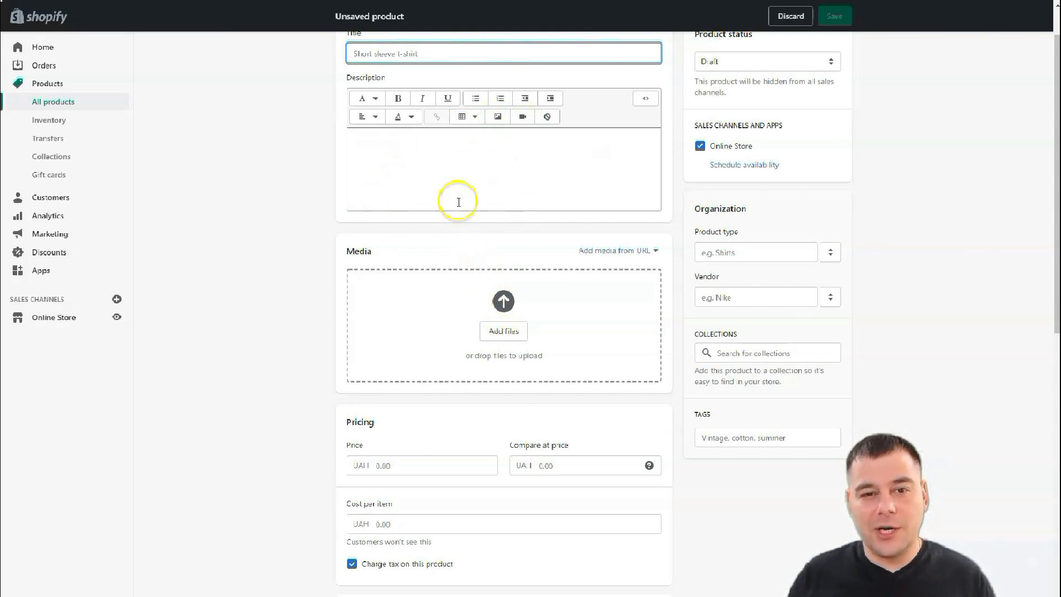
scroll(440, 180, down, 4)
scroll(440, 180, up, 2)
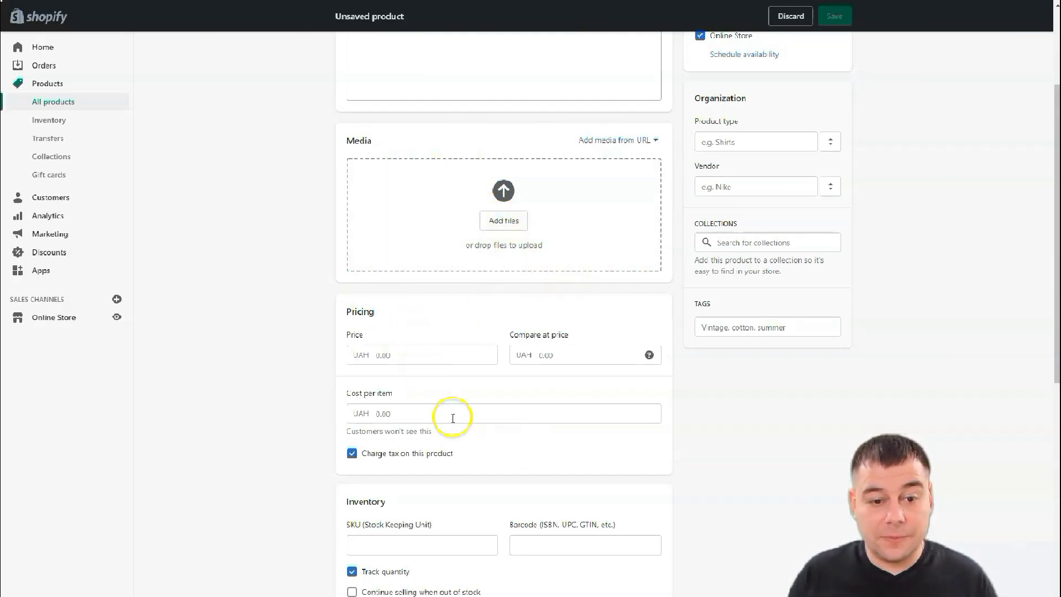
Set the product's price to UAH 150 and its compare at price to UAH 225.
scroll(451, 414, down, 4)
click(417, 135)
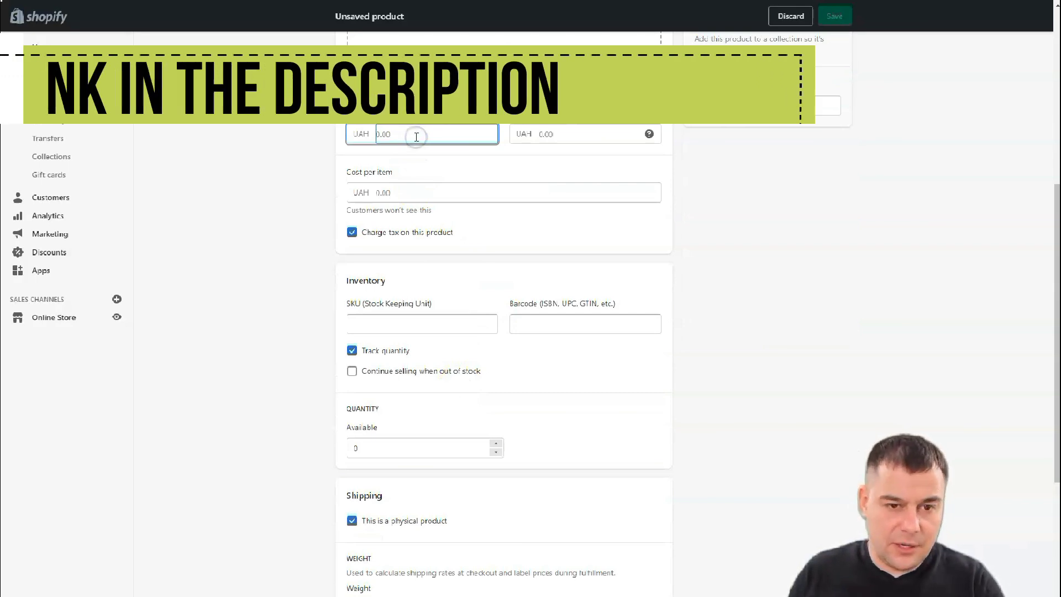
text(150)
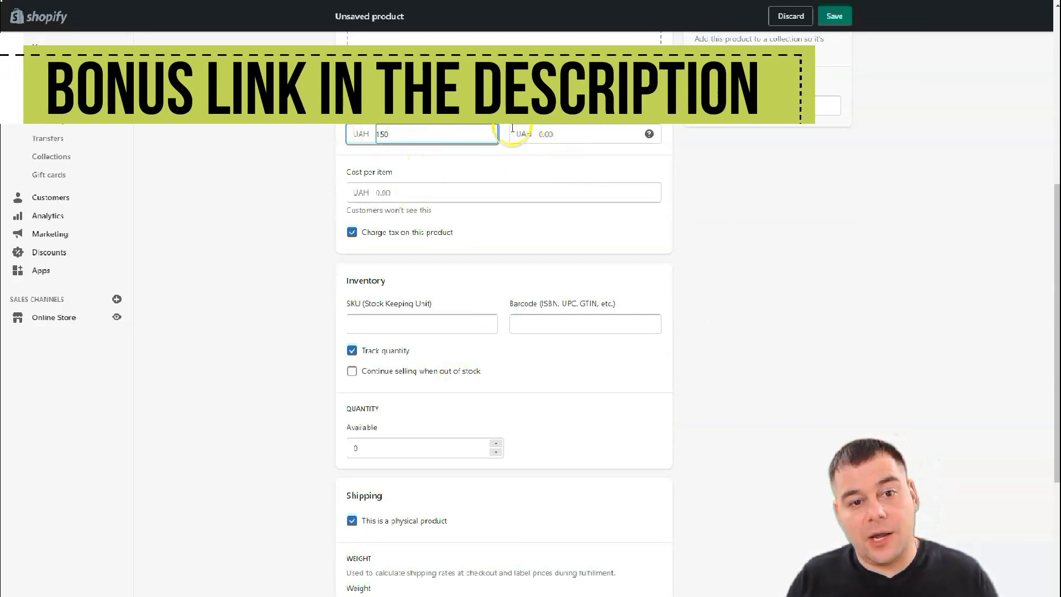
click(574, 133)
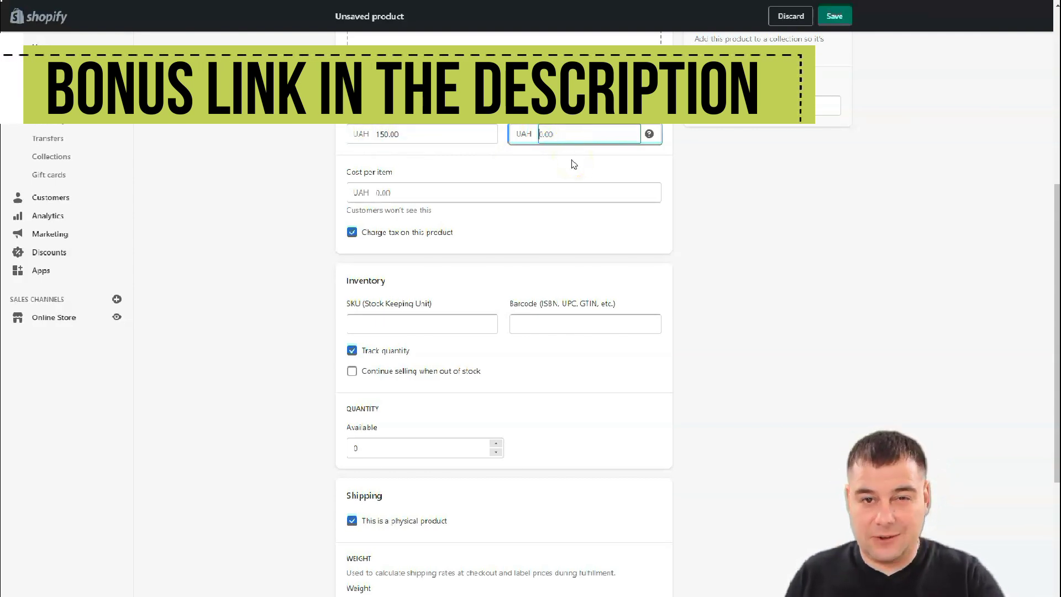
text(1000)
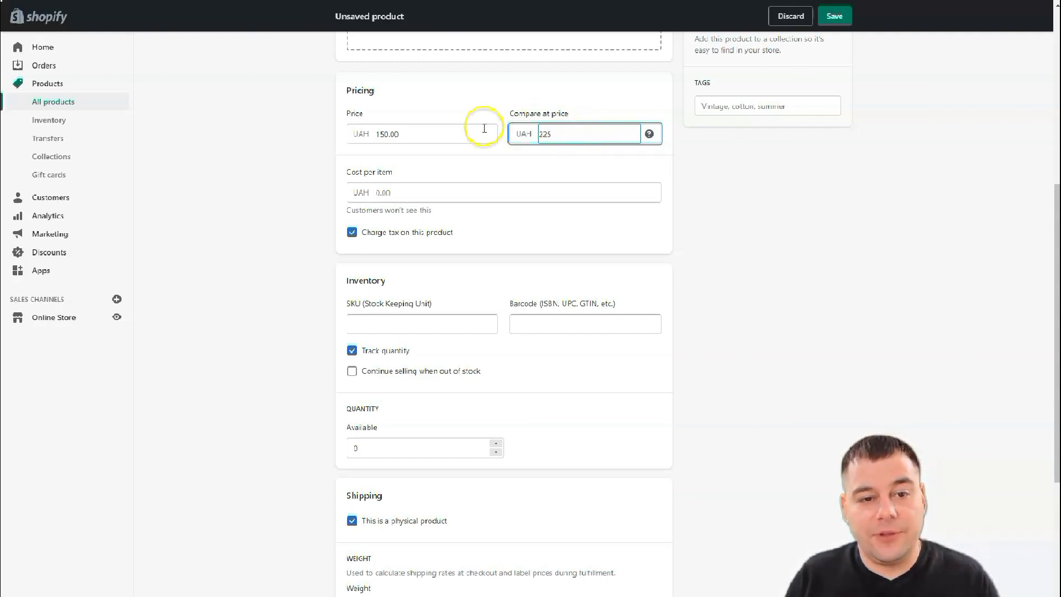
Turn off charging tax on the product and try a cost per item of UAH 100.
click(352, 232)
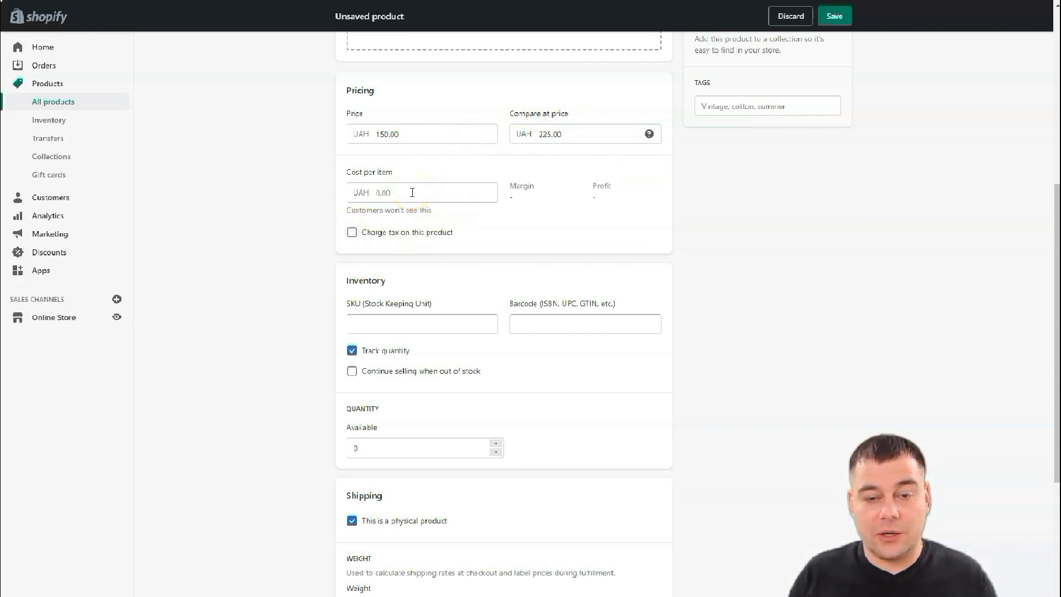
click(421, 194)
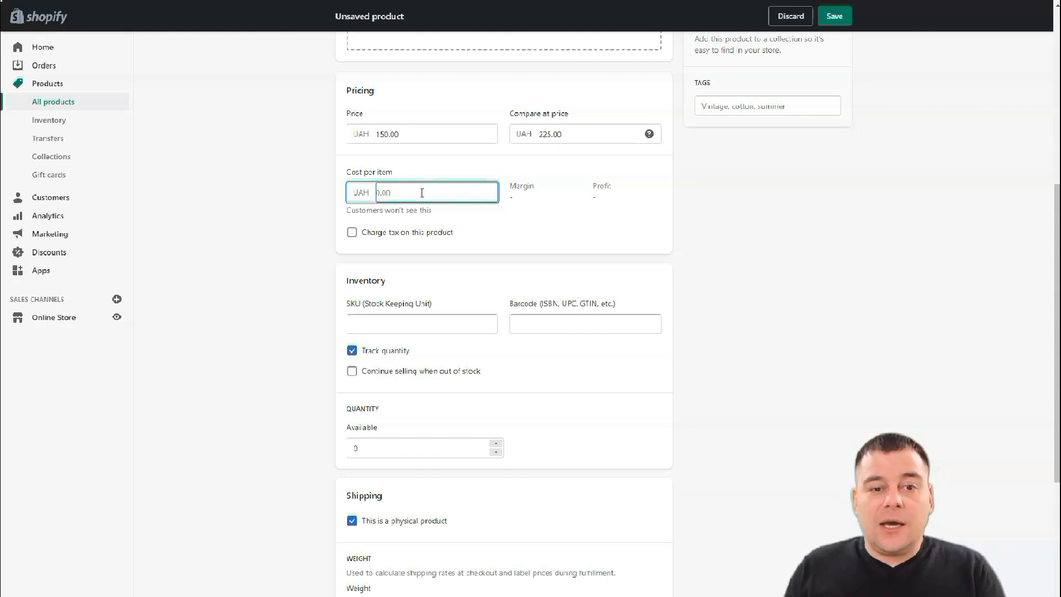
click(363, 171)
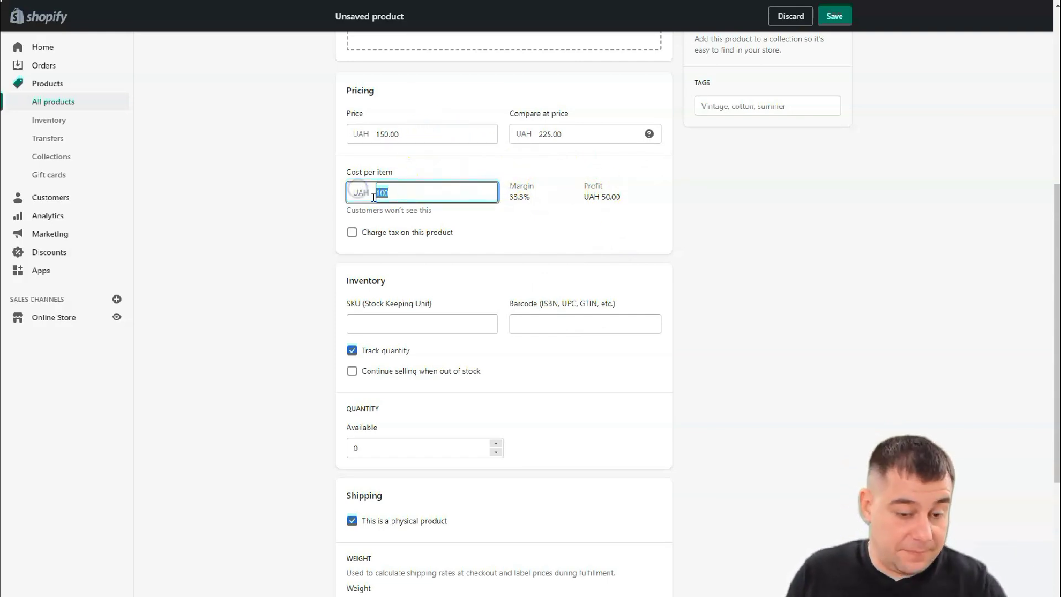
Look over the shipping, variants and search engine listing sections, then the product's tags, collections and other organization fields.
scroll(495, 326, down, 7)
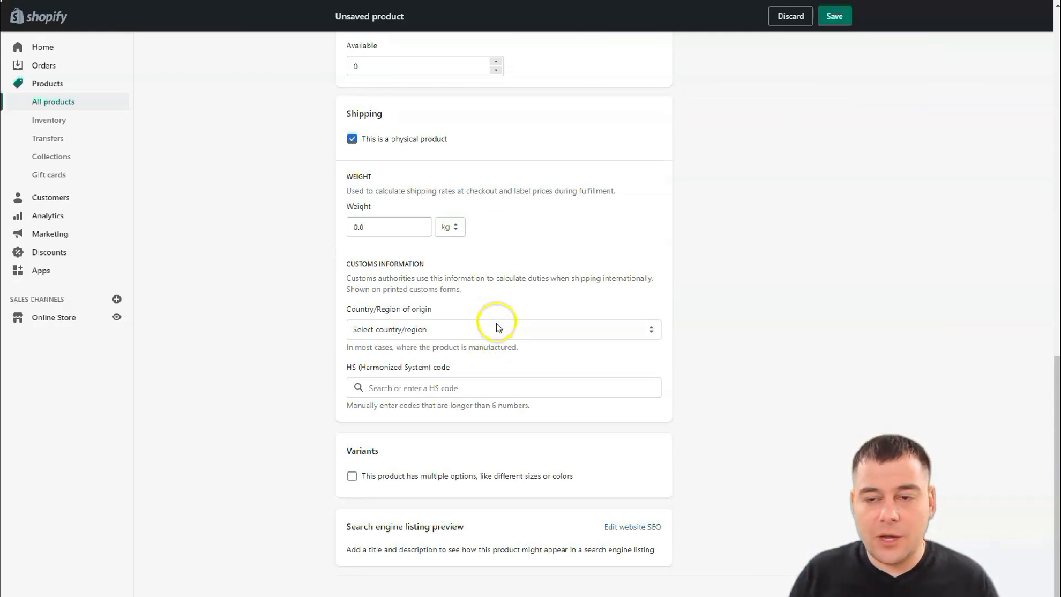
scroll(499, 328, up, 6)
scroll(499, 328, up, 4)
click(735, 277)
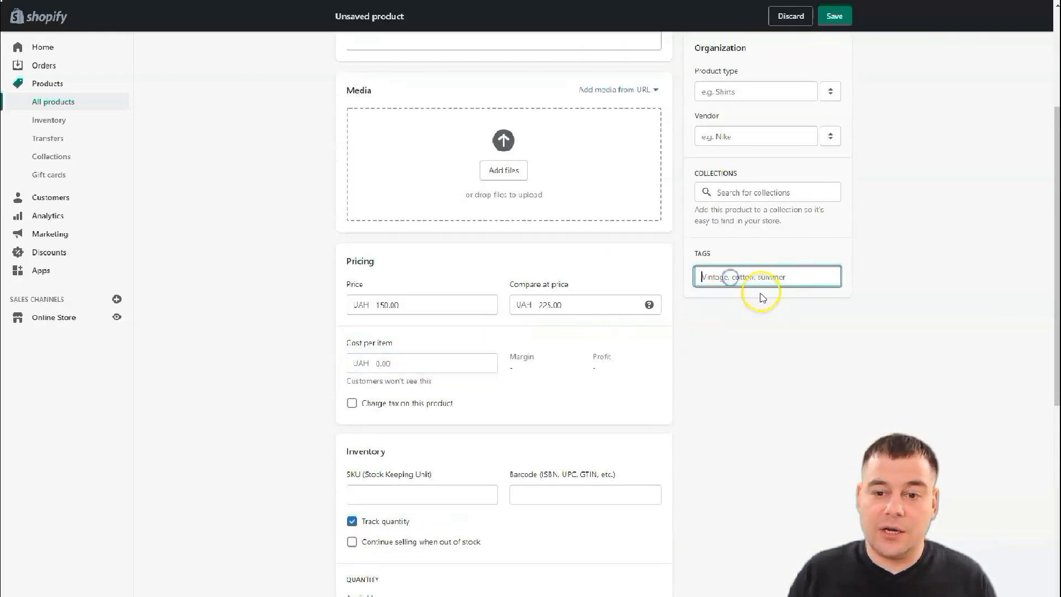
scroll(769, 314, up, 2)
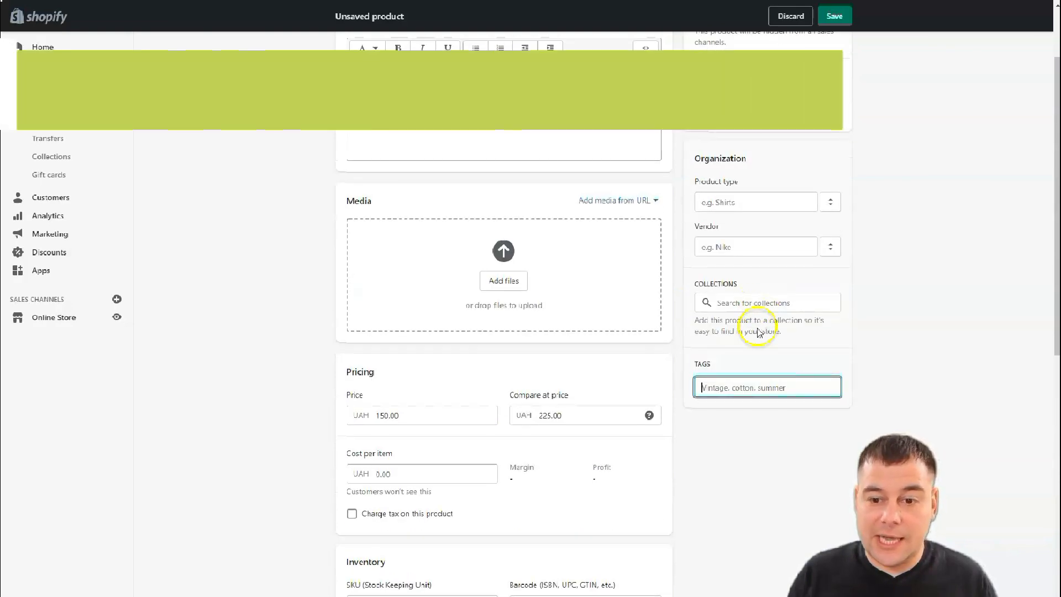
scroll(754, 301, up, 2)
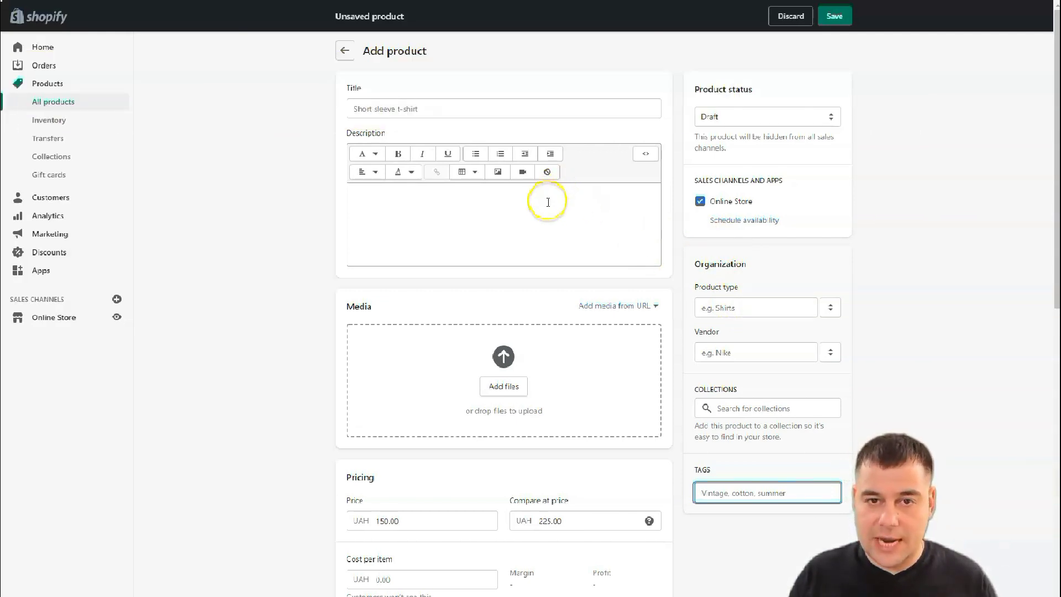
Leave the product form without saving, return to the store's home page and view the plans available after the trial.
click(36, 50)
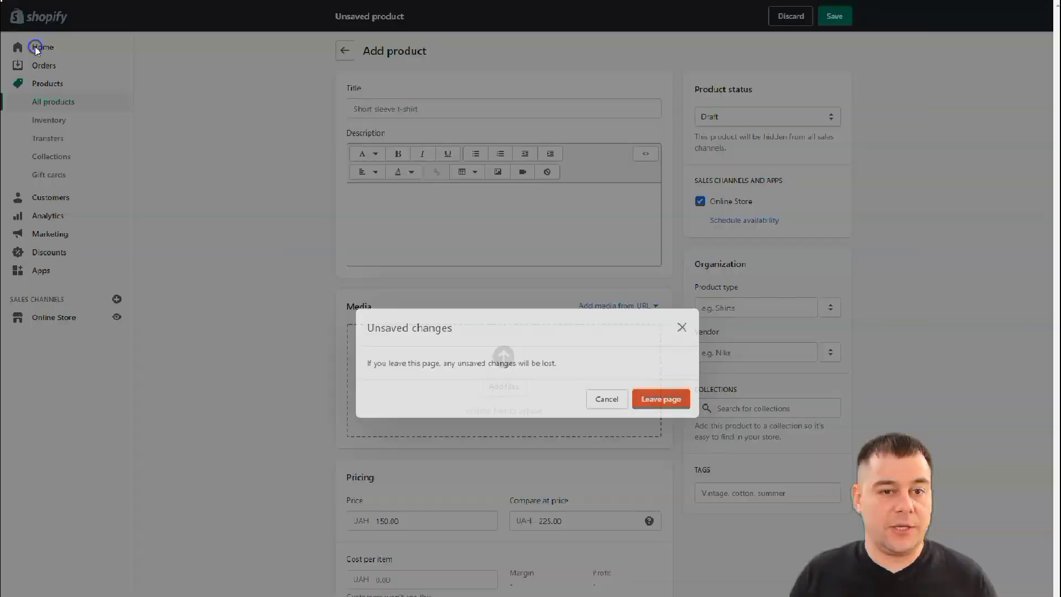
click(658, 369)
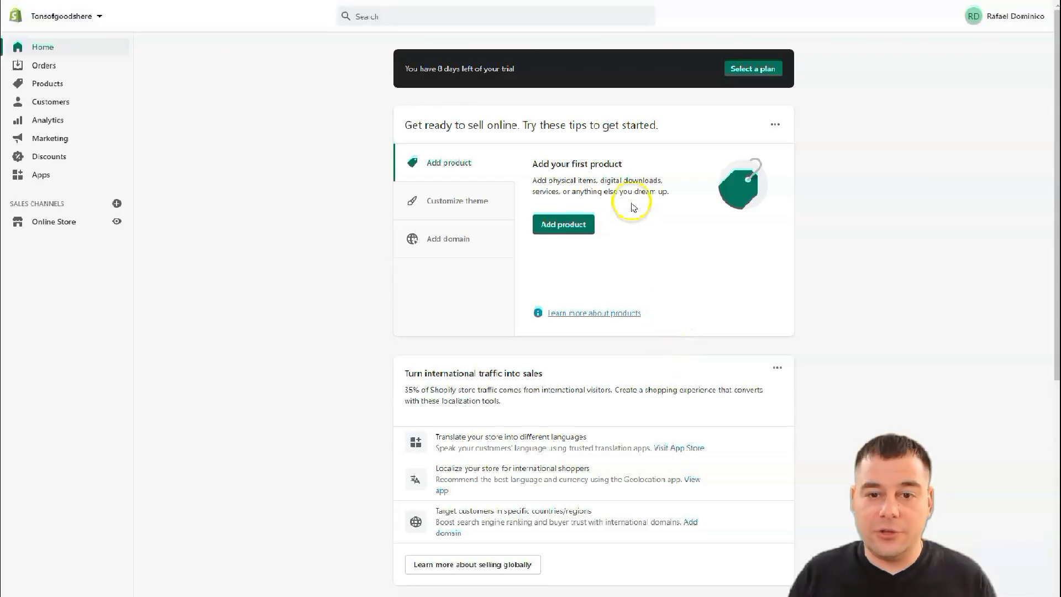
click(753, 68)
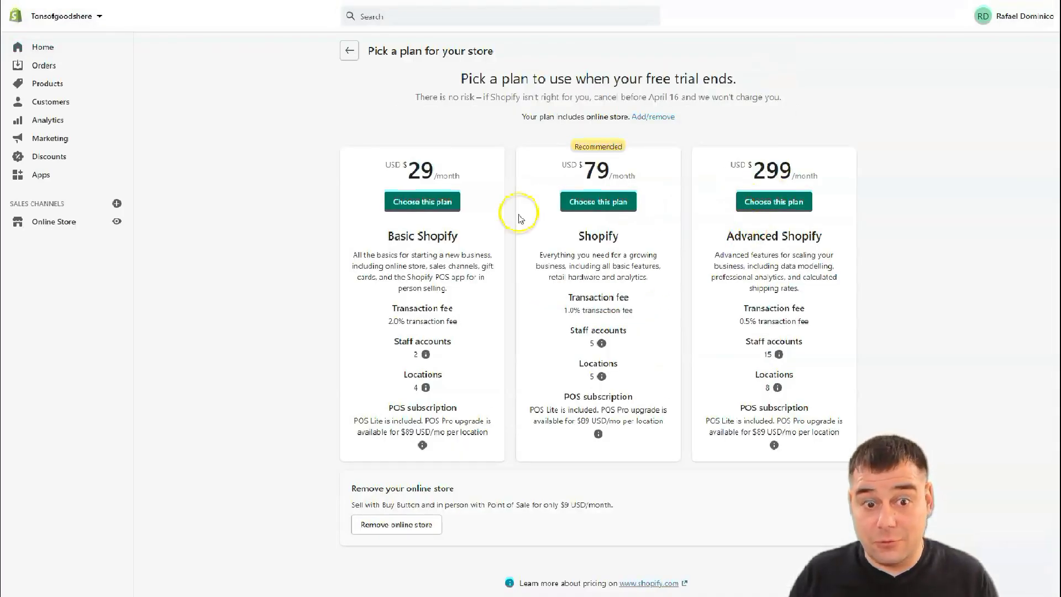